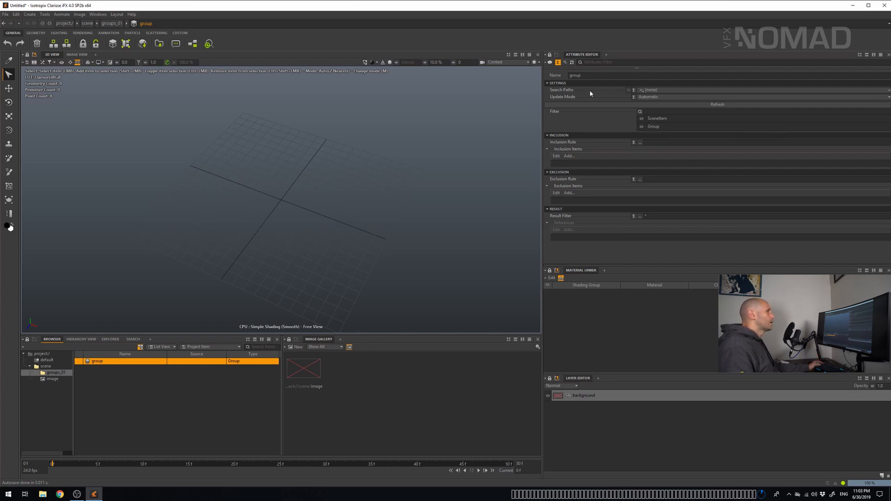
- Create a new context named geo inside the groups_01 context
{"action": "left_click", "coordinate": [558, 83]}
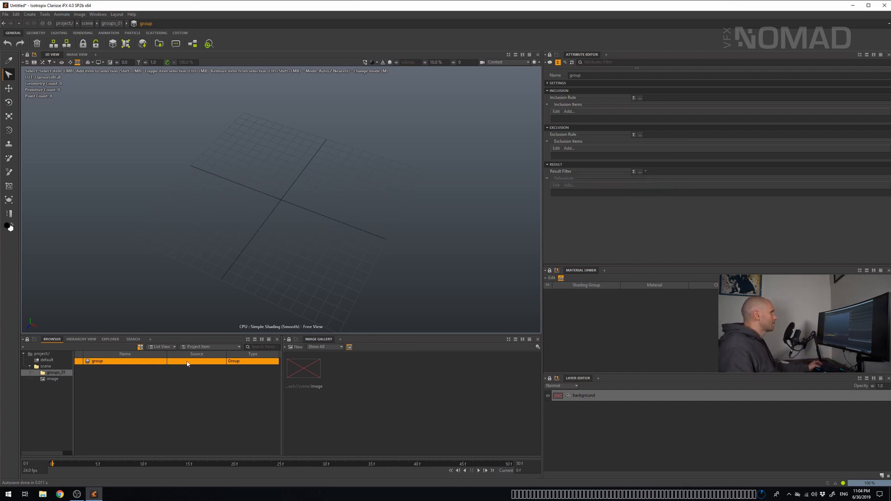
{"action": "right_click", "coordinate": [134, 398]}
{"action": "mouse_move", "coordinate": [162, 324]}
{"action": "left_click", "coordinate": [272, 340]}
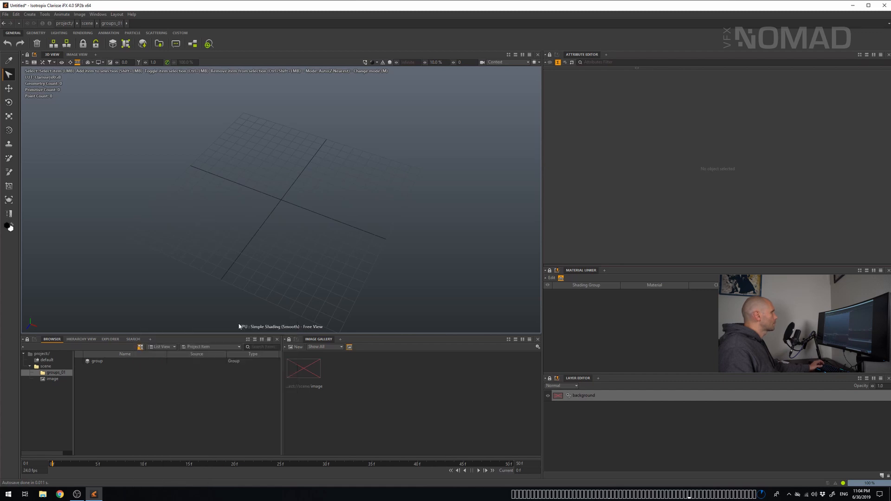
{"action": "type", "text": "geo"}
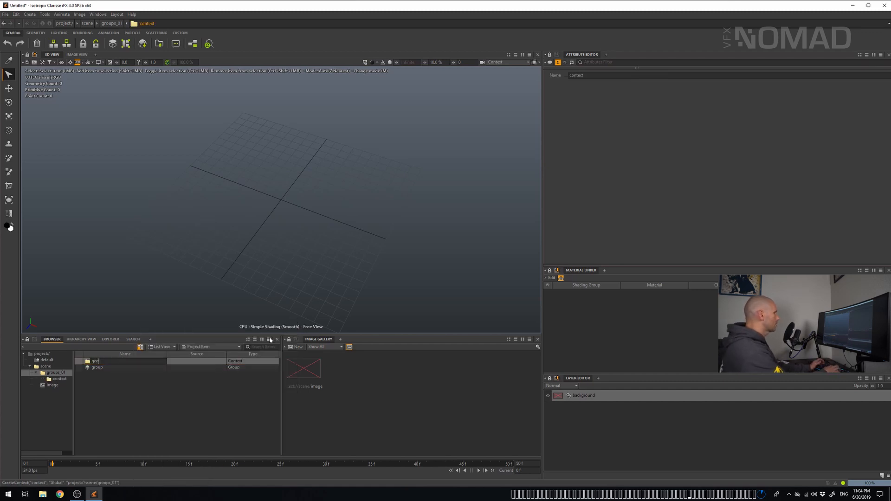
{"action": "key", "text": "Return"}
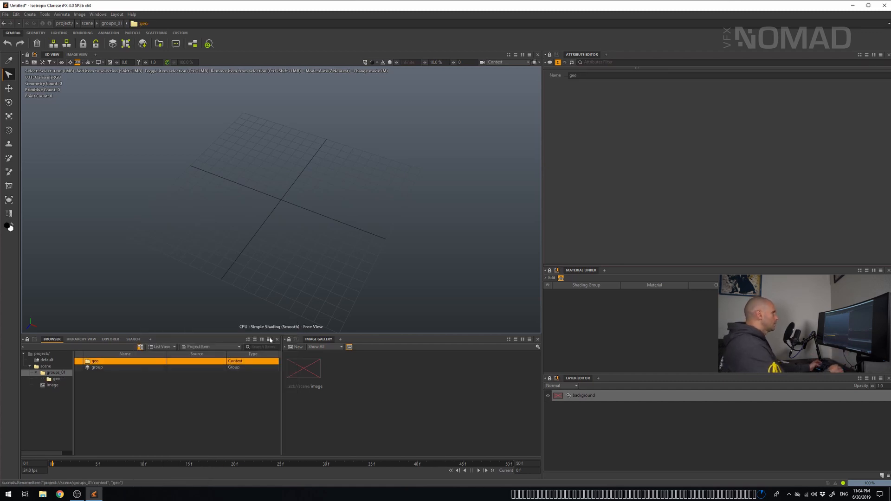
- Create a polysphere inside the geo context
{"action": "double_click", "coordinate": [136, 361]}
{"action": "right_click", "coordinate": [113, 377]}
{"action": "mouse_move", "coordinate": [167, 326]}
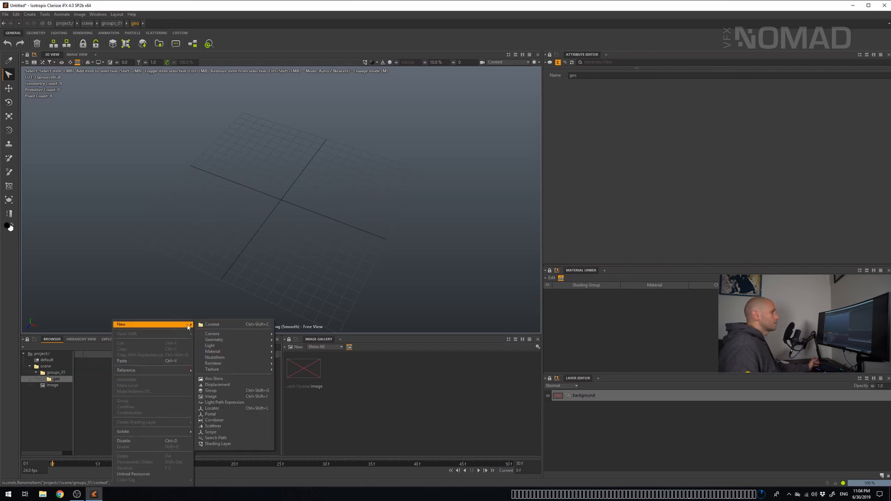
{"action": "mouse_move", "coordinate": [218, 340]}
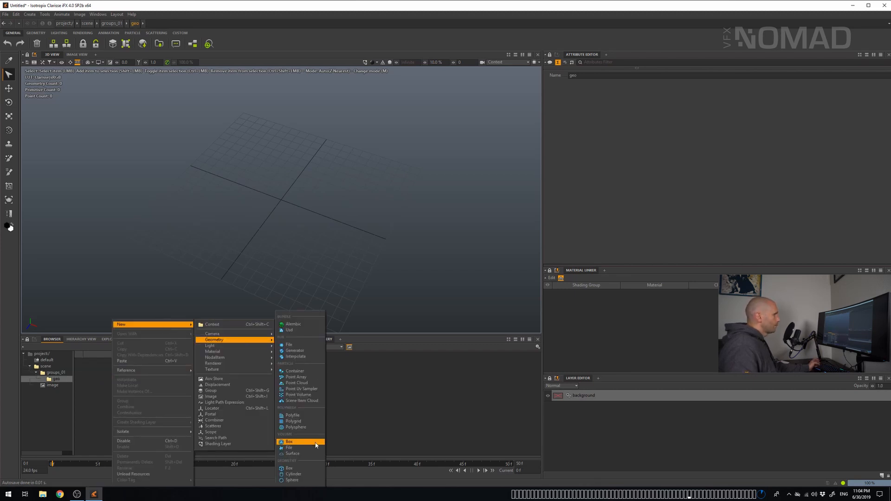
{"action": "left_click", "coordinate": [298, 428]}
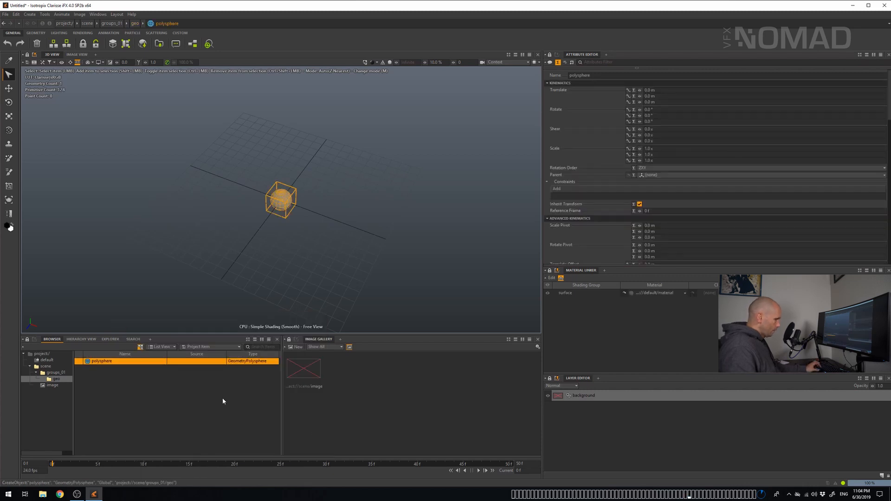
- Duplicate the polysphere three times within the geo context
{"action": "key", "text": "ctrl+c"}
{"action": "key", "text": "ctrl+v"}
{"action": "key", "text": "ctrl+v"}
{"action": "key", "text": "ctrl+v"}
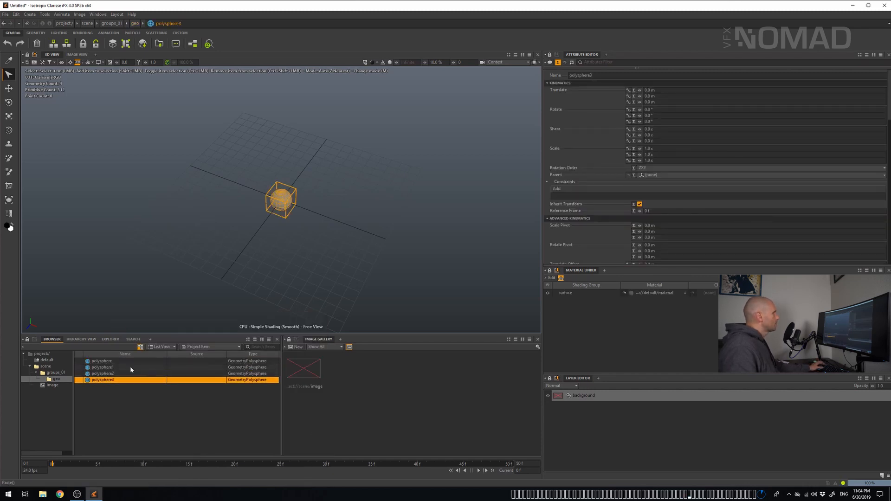
- Move polysphere1 to about -6.5 m in X, polysphere2 to about 6.9 m in X, and polysphere3 to about -7.6 m in Z
{"action": "left_click", "coordinate": [130, 367]}
{"action": "key", "text": "w"}
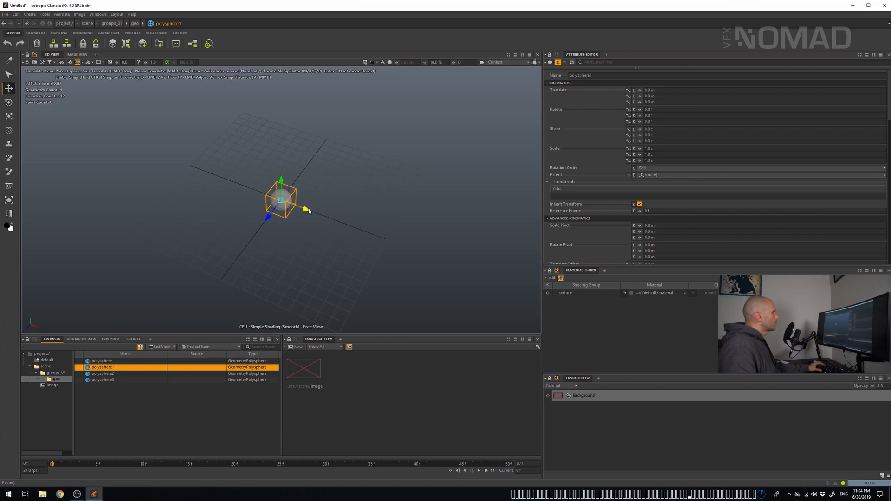
{"action": "left_click_drag", "start_coordinate": [280, 206], "coordinate": [220, 179]}
{"action": "left_click", "coordinate": [144, 373]}
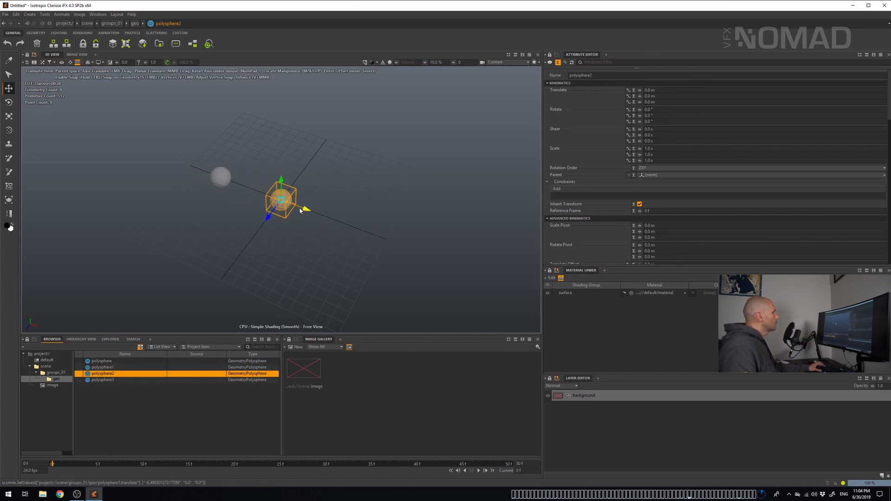
{"action": "left_click_drag", "start_coordinate": [302, 209], "coordinate": [378, 235]}
{"action": "left_click", "coordinate": [116, 379]}
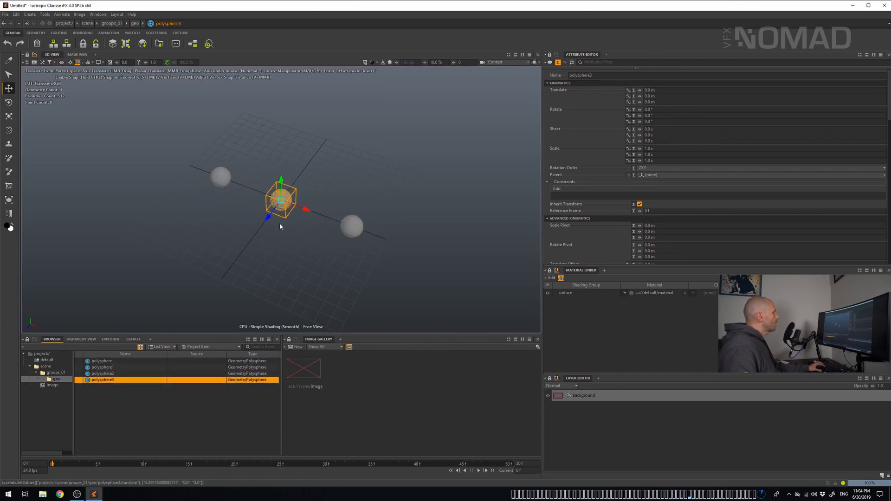
{"action": "left_click_drag", "start_coordinate": [268, 220], "coordinate": [304, 172]}
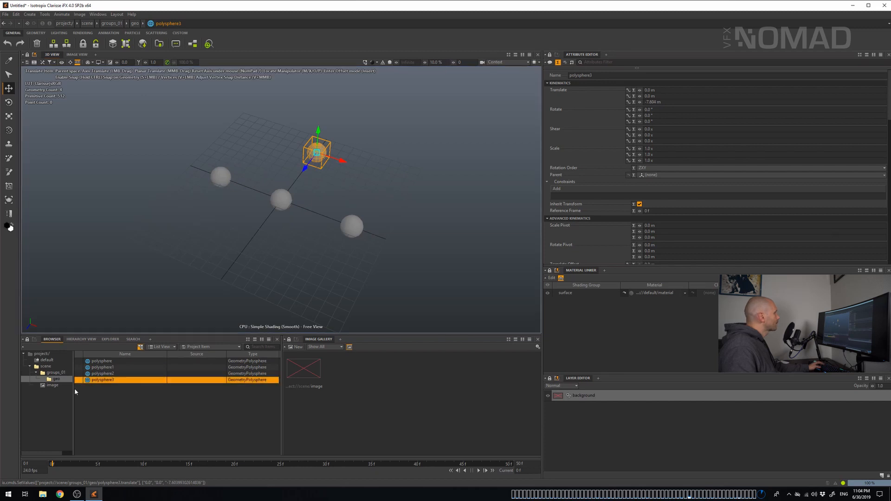
- Set the 3D view to display the group from groups_01 instead of the current context
{"action": "left_click", "coordinate": [56, 379]}
{"action": "left_click", "coordinate": [53, 373]}
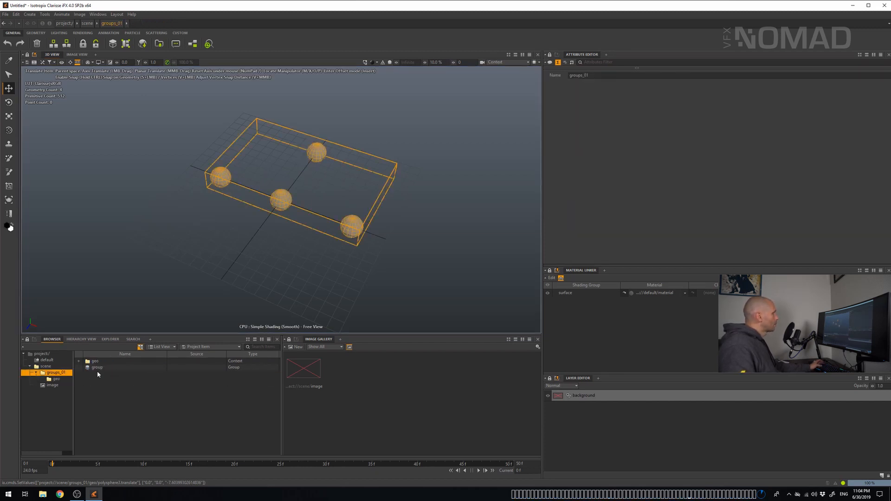
{"action": "left_click", "coordinate": [98, 368]}
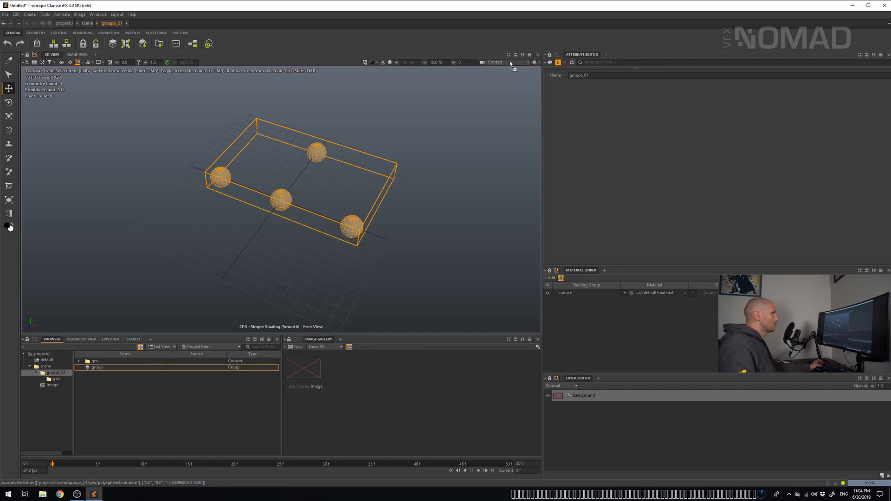
{"action": "left_click_drag", "start_coordinate": [510, 62], "coordinate": [510, 62]}
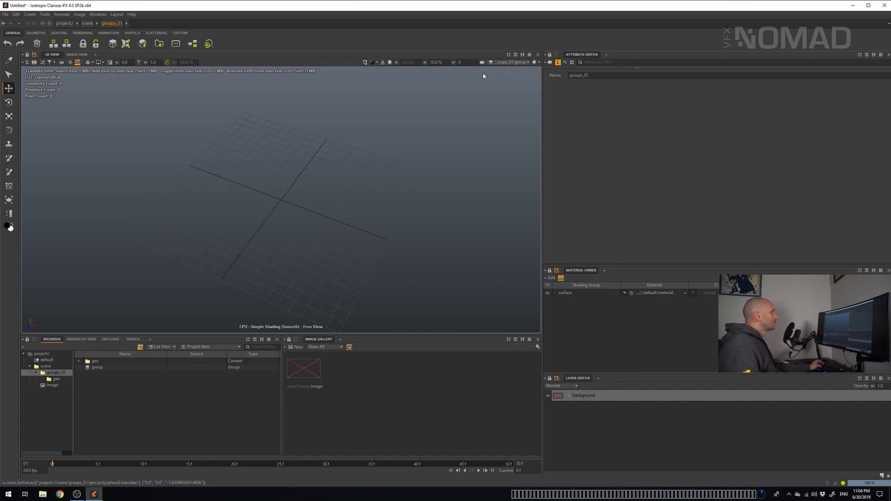
- Add polysphere from the geo context to the group's inclusion items
{"action": "left_click", "coordinate": [98, 368]}
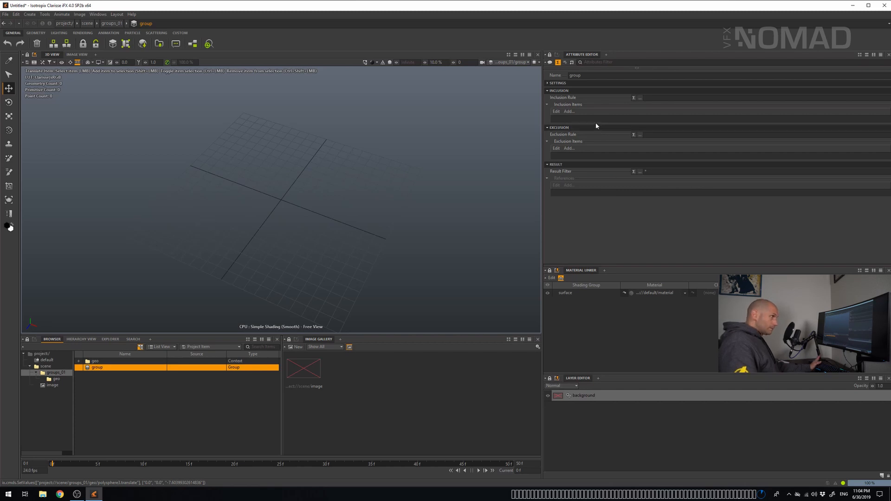
{"action": "left_click", "coordinate": [569, 112]}
{"action": "double_click", "coordinate": [409, 197]}
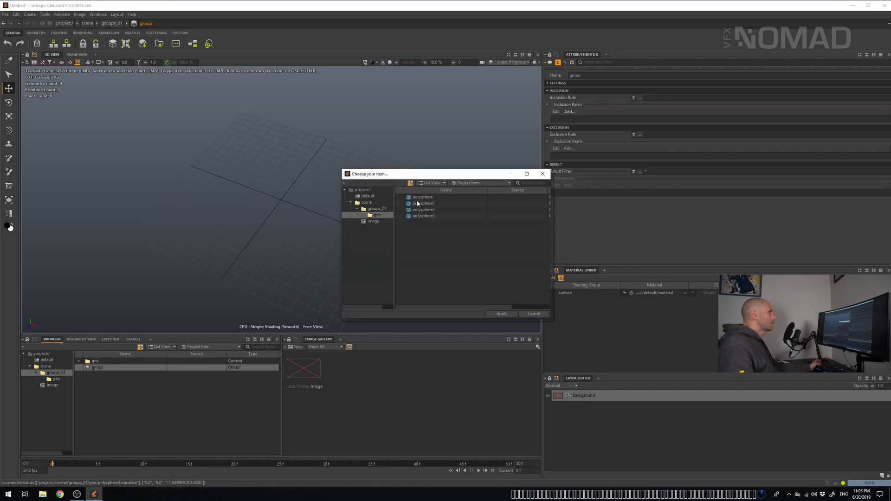
{"action": "left_click", "coordinate": [417, 197]}
{"action": "left_click", "coordinate": [502, 314]}
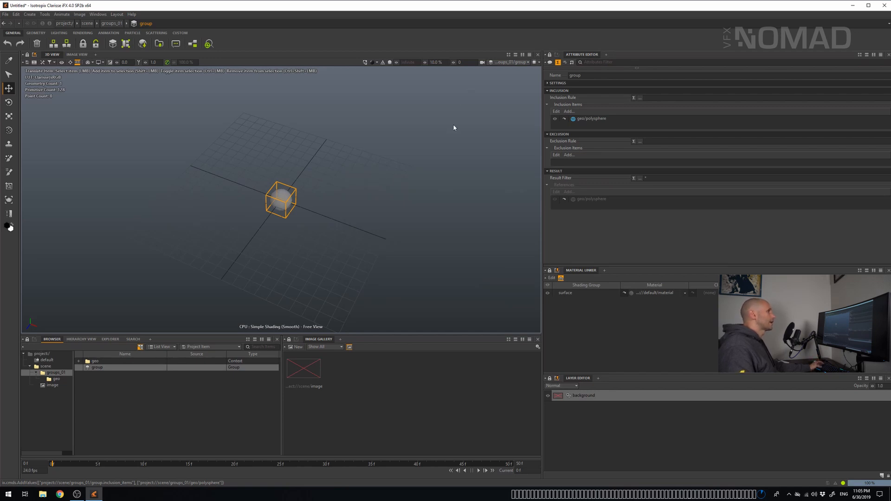
- Lock the attribute editor on the group and add polysphere1 to its inclusion items
{"action": "left_click", "coordinate": [550, 54]}
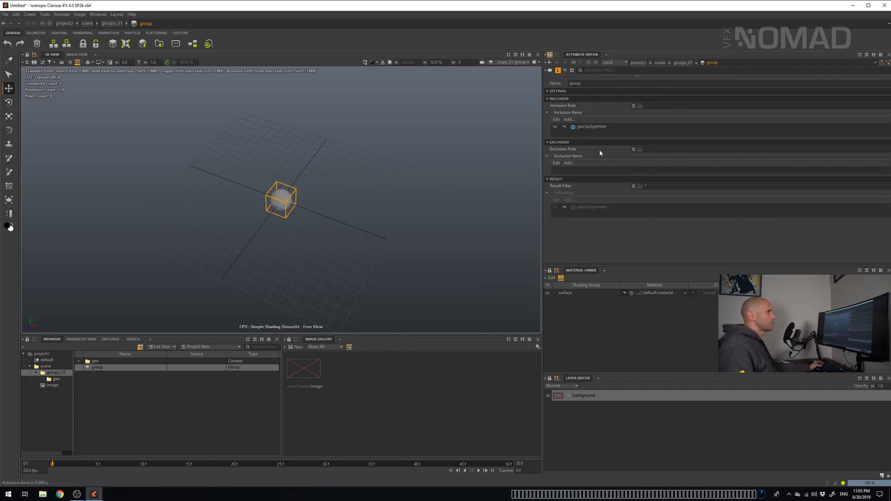
{"action": "double_click", "coordinate": [98, 362]}
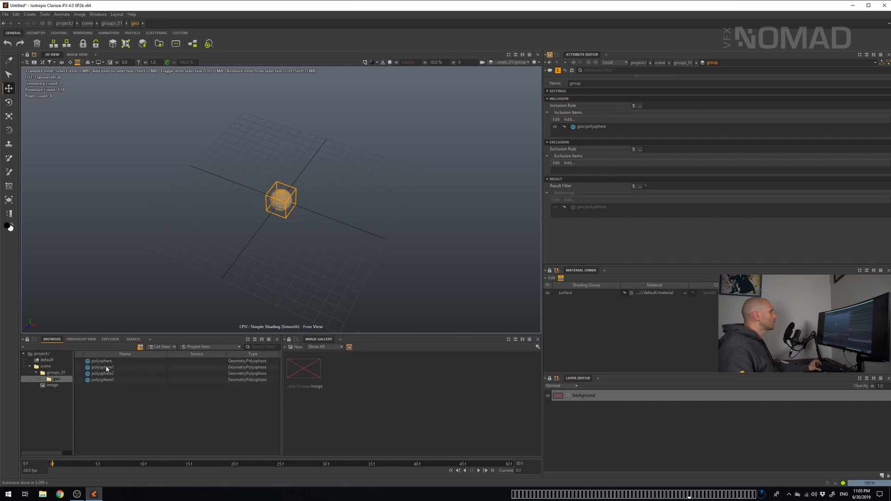
{"action": "left_click", "coordinate": [106, 367]}
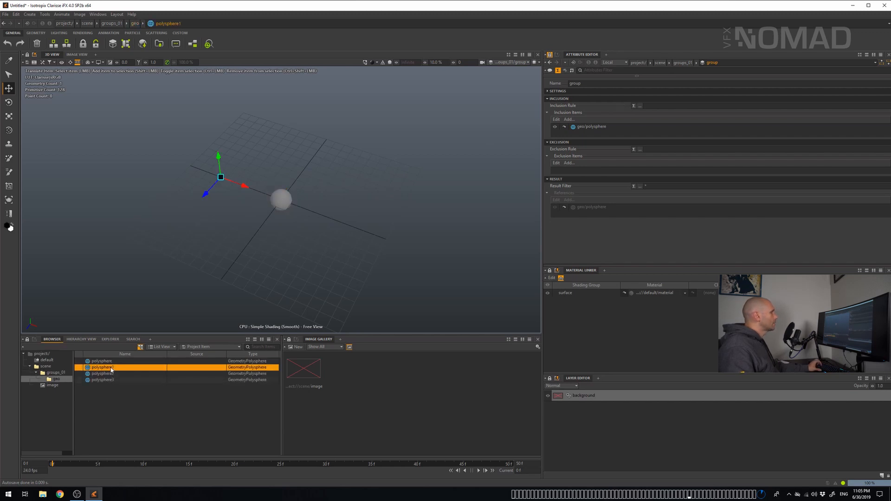
{"action": "left_click_drag", "start_coordinate": [111, 370], "coordinate": [627, 131]}
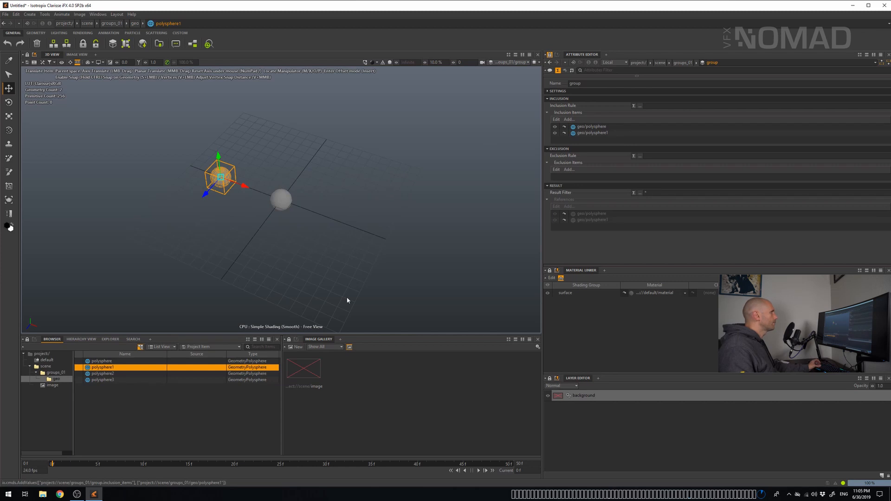
- Add polysphere2 and polysphere3 together to the group's inclusion items and clear the selection
{"action": "left_click", "coordinate": [117, 374]}
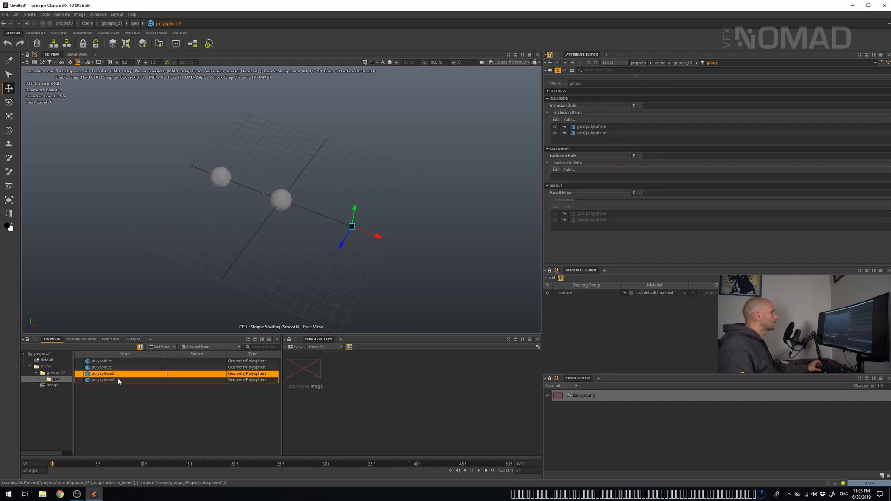
{"action": "left_click", "coordinate": [118, 379], "text": "shift"}
{"action": "left_click_drag", "start_coordinate": [118, 378], "coordinate": [649, 138]}
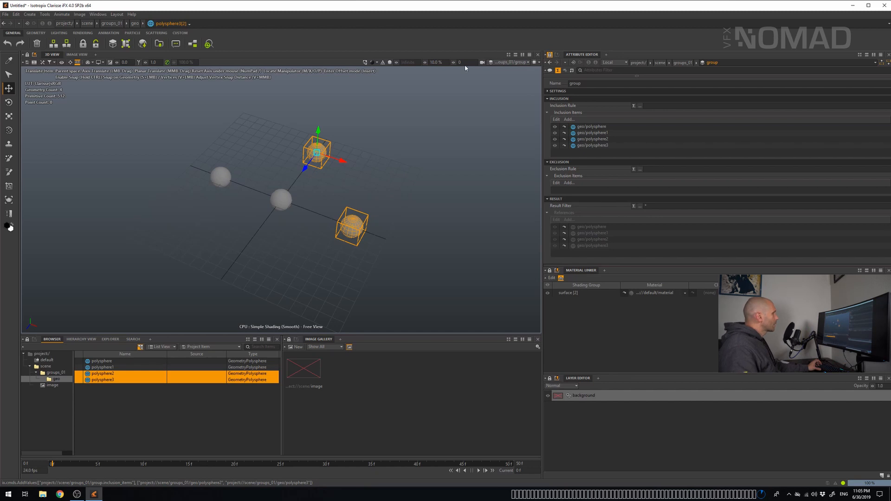
{"action": "left_click", "coordinate": [156, 406]}
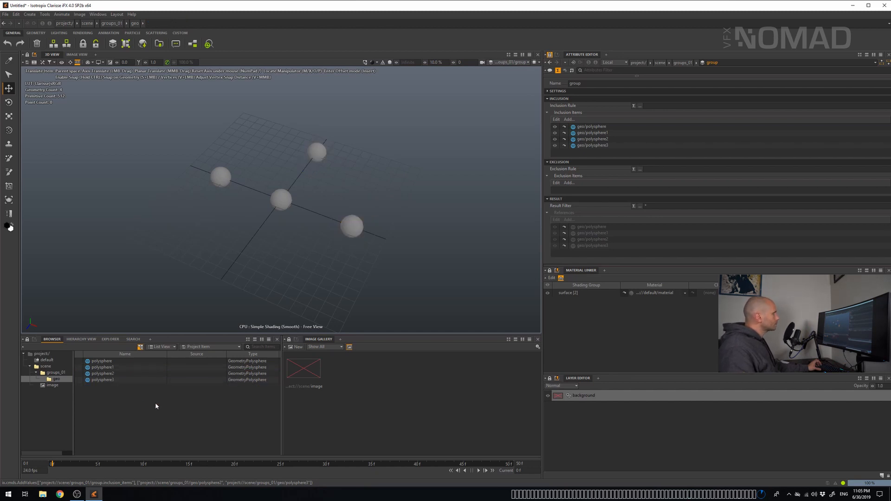
- Duplicate all four polyspheres in the geo context and move the copies about 12.8 m along Z
{"action": "left_click", "coordinate": [113, 379]}
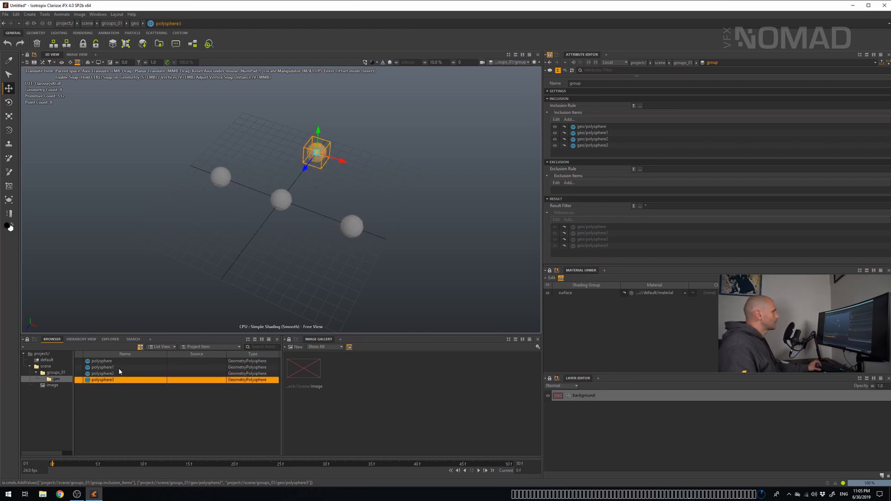
{"action": "left_click", "coordinate": [116, 360], "text": "shift"}
{"action": "key", "text": "ctrl+c"}
{"action": "key", "text": "ctrl+v"}
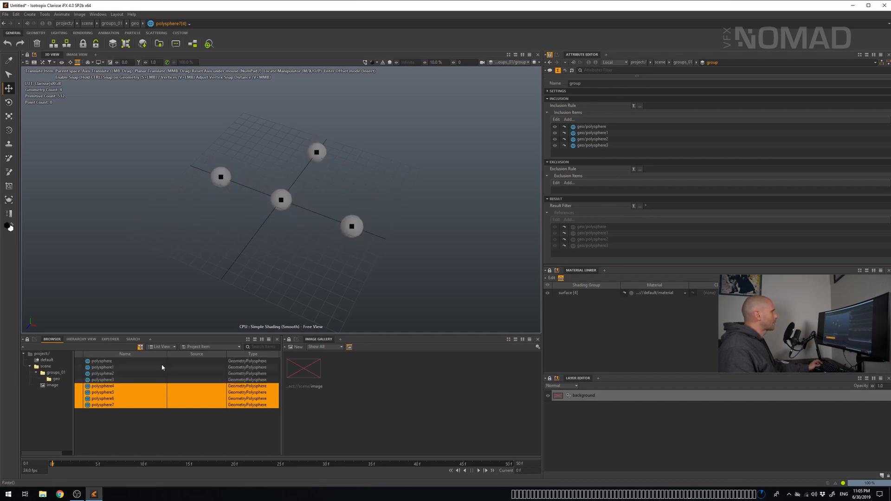
{"action": "left_click_drag", "start_coordinate": [314, 277], "coordinate": [289, 270], "text": "alt"}
{"action": "left_click_drag", "start_coordinate": [262, 215], "coordinate": [135, 279]}
{"action": "left_click_drag", "start_coordinate": [220, 253], "coordinate": [249, 235], "text": "alt"}
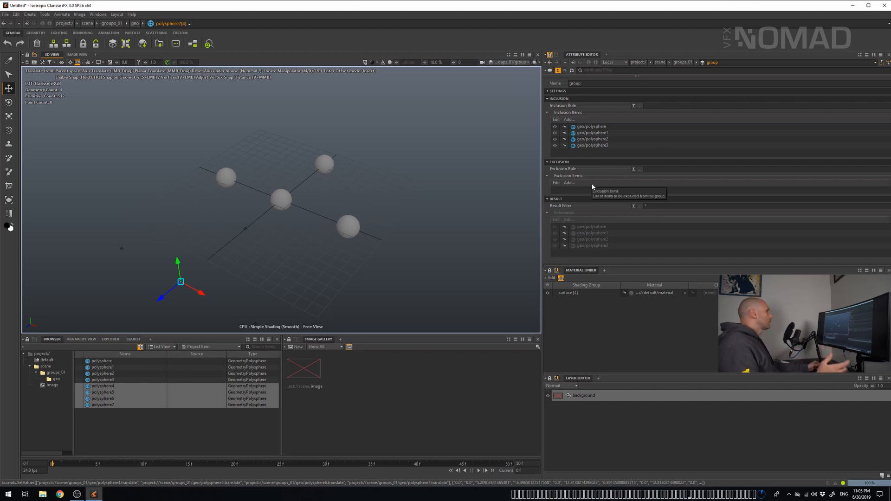
- Remove all inclusion items from the group in groups_01
{"action": "left_click", "coordinate": [61, 373]}
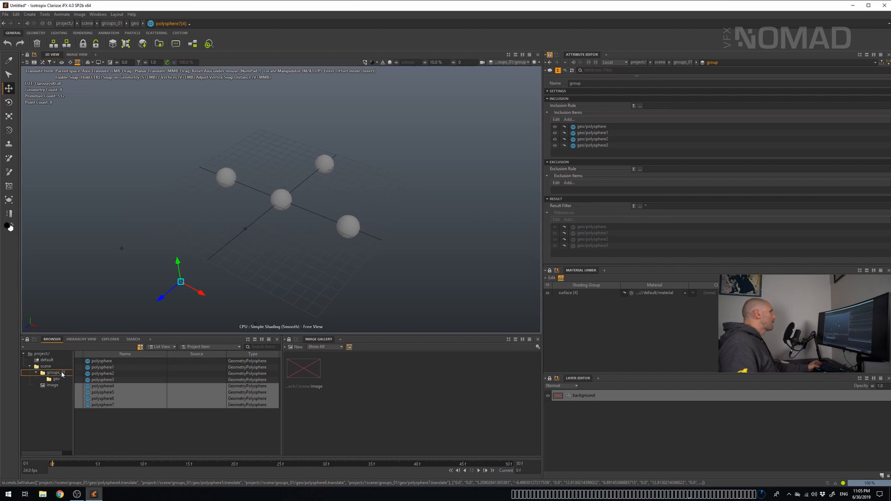
{"action": "left_click", "coordinate": [92, 368]}
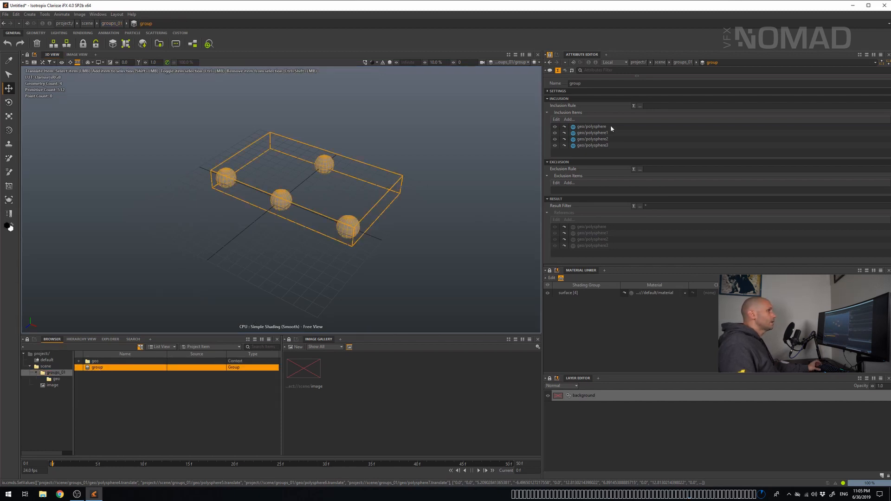
{"action": "left_click", "coordinate": [557, 119]}
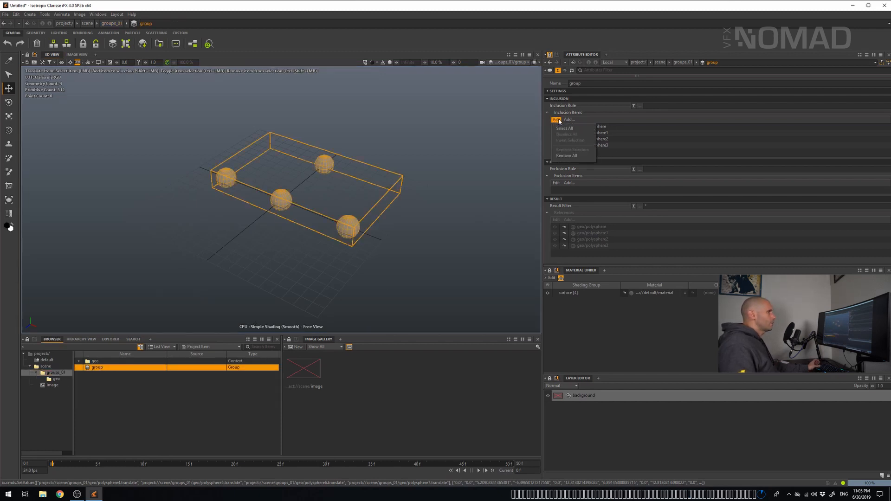
{"action": "left_click", "coordinate": [574, 156]}
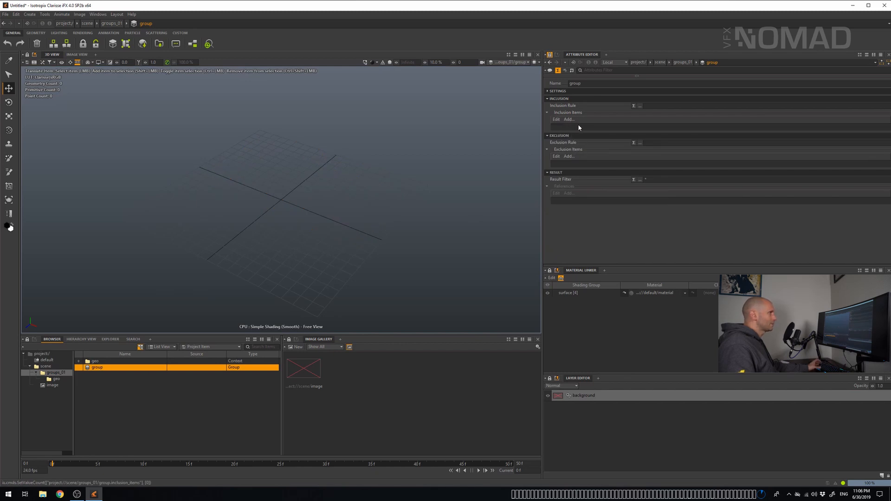
- Set the group's inclusion rule to ./geo/* so it collects everything in the geo context
{"action": "left_click", "coordinate": [659, 106]}
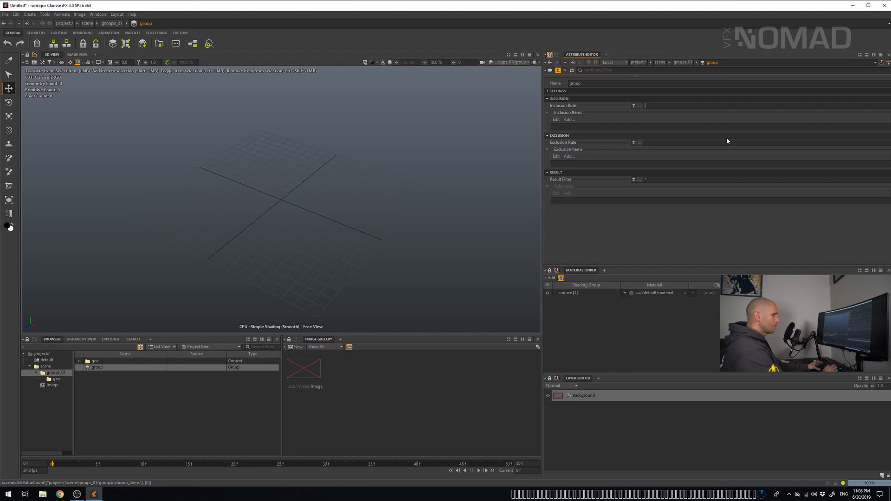
{"action": "type", "text": "./"}
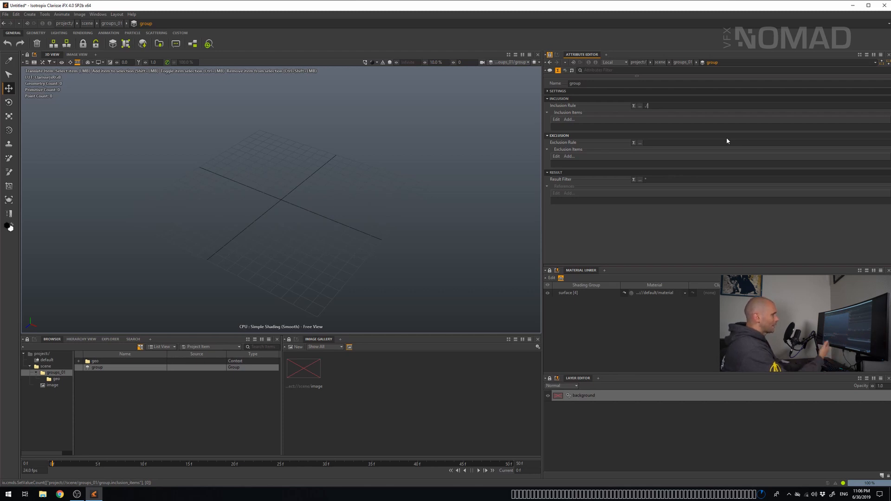
{"action": "type", "text": "geo/*"}
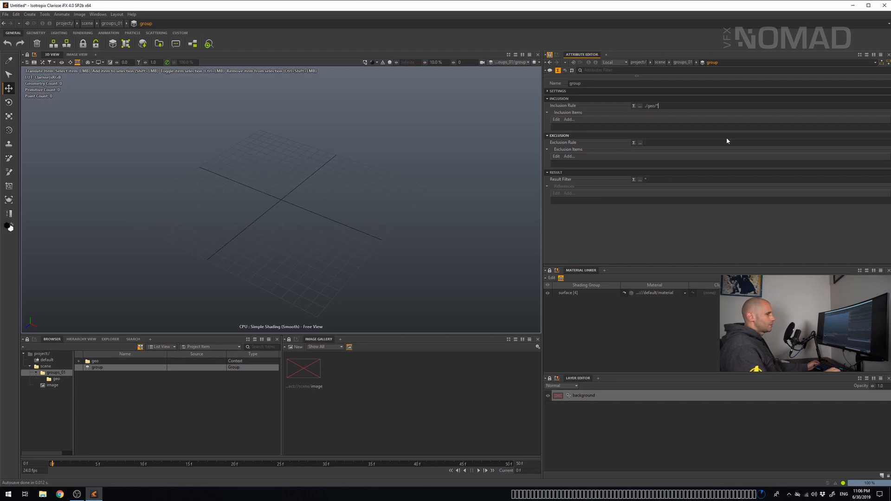
{"action": "key", "text": "Tab"}
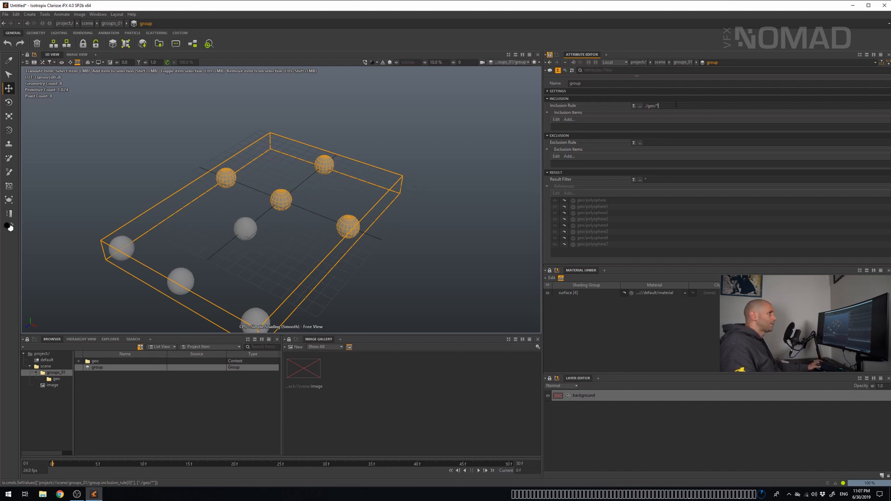
- Replace the group's inclusion rule with *polysphere* to match items by name
{"action": "left_click_drag", "start_coordinate": [676, 104], "coordinate": [612, 102]}
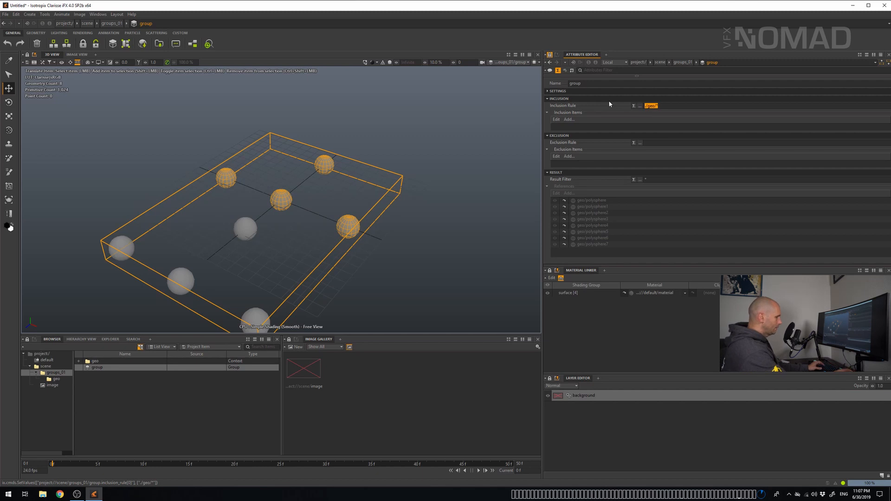
{"action": "type", "text": "*polysphere*"}
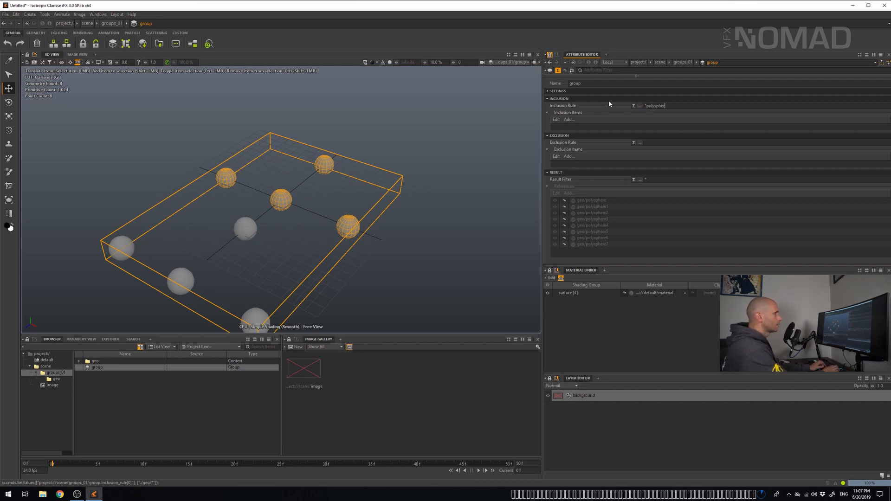
{"action": "key", "text": "Tab"}
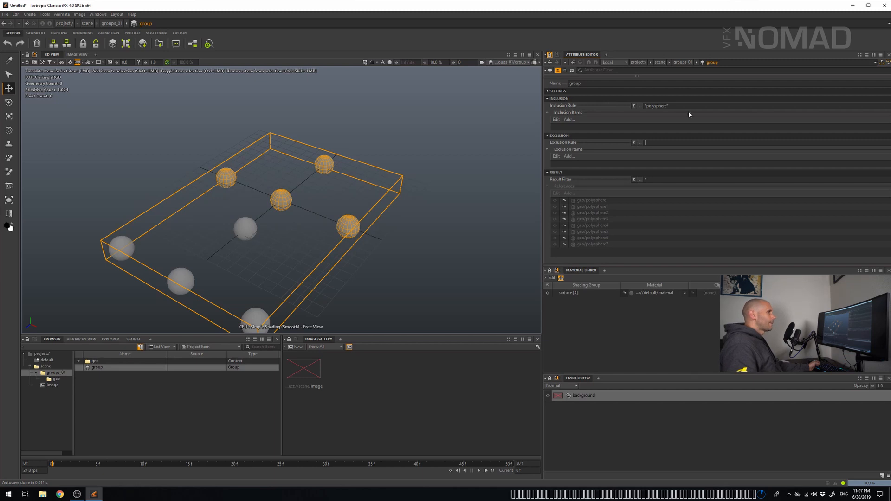
- Change the group's inclusion rule to *geo*
{"action": "key", "text": "ctrl+a"}
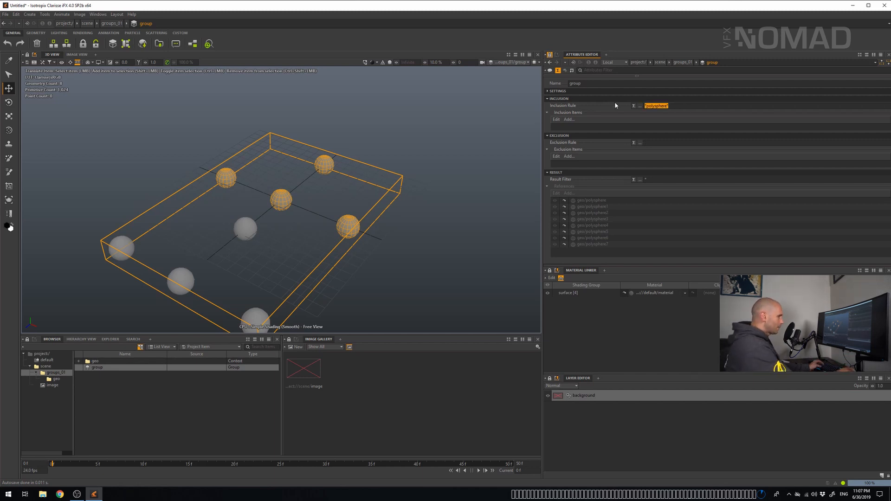
{"action": "type", "text": "*geo*"}
{"action": "key", "text": "Tab"}
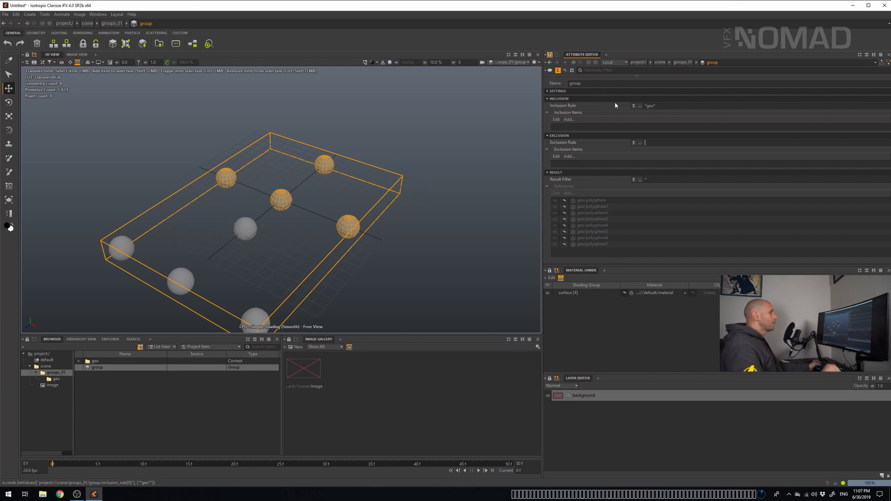
- Duplicate polysphere through polysphere3 in the geo context and cut the four copies
{"action": "left_click", "coordinate": [57, 379]}
{"action": "left_click", "coordinate": [105, 361]}
{"action": "left_click", "coordinate": [110, 380], "text": "shift"}
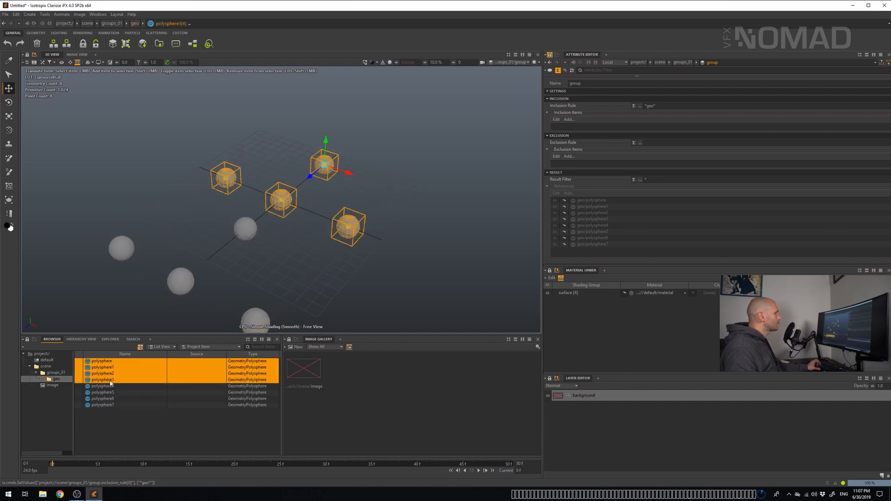
{"action": "key", "text": "ctrl+v"}
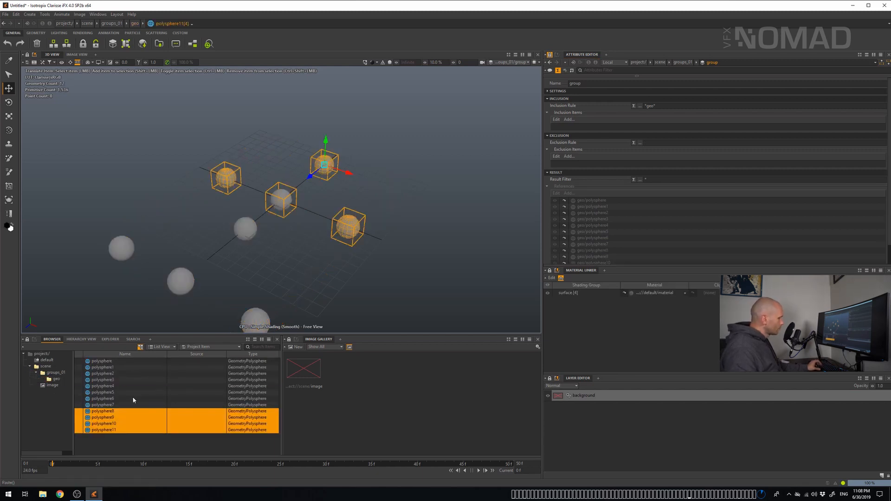
{"action": "key", "text": "ctrl+x"}
- Create a new context inside groups_01 and name it geo2
{"action": "left_click", "coordinate": [55, 373]}
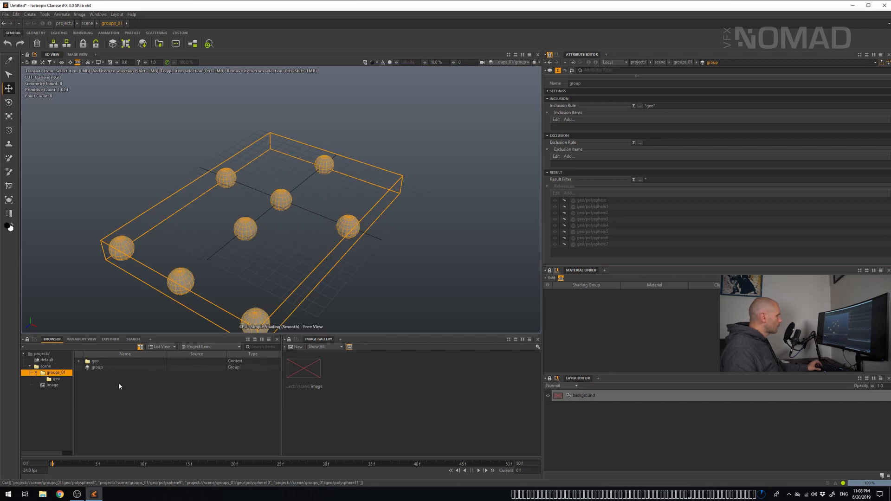
{"action": "key", "text": "ctrl+shift+n"}
{"action": "left_click", "coordinate": [106, 369]}
{"action": "key", "text": "F2"}
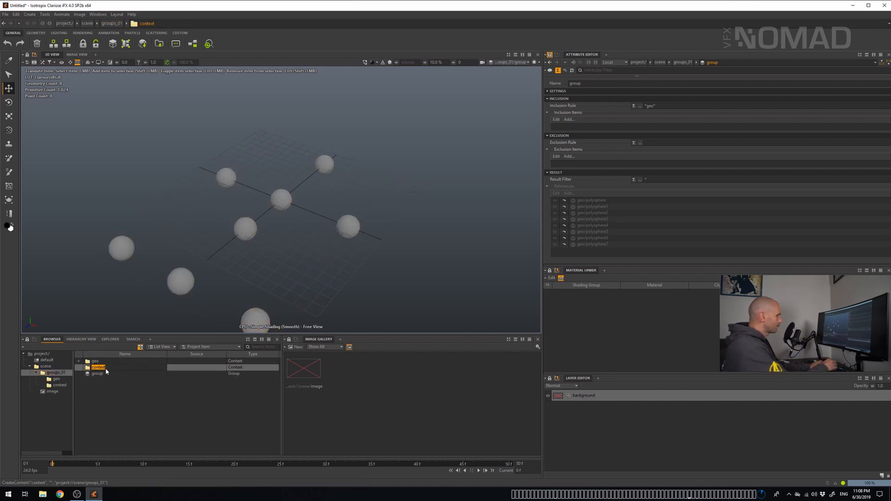
{"action": "type", "text": "geo2"}
{"action": "key", "text": "Return"}
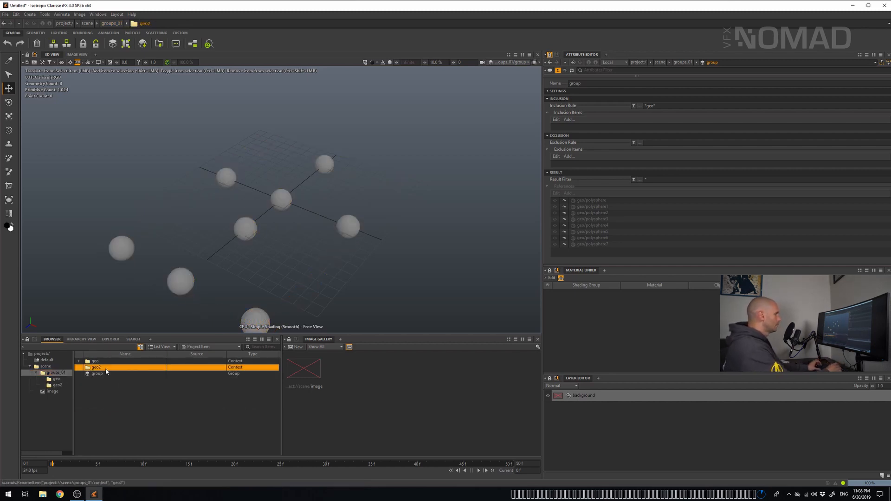
- Paste the cut spheres into the geo2 context and move them about 18 m along negative Z
{"action": "double_click", "coordinate": [106, 369]}
{"action": "key", "text": "ctrl+v"}
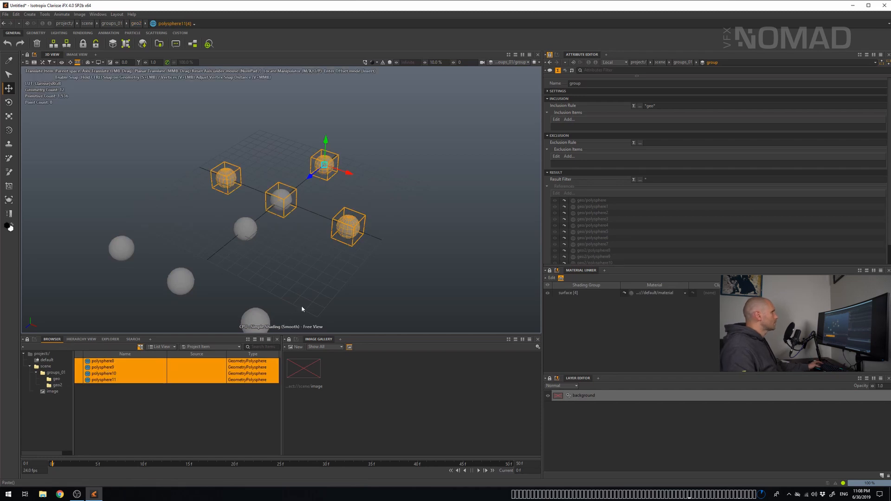
{"action": "left_click_drag", "start_coordinate": [311, 178], "coordinate": [386, 115]}
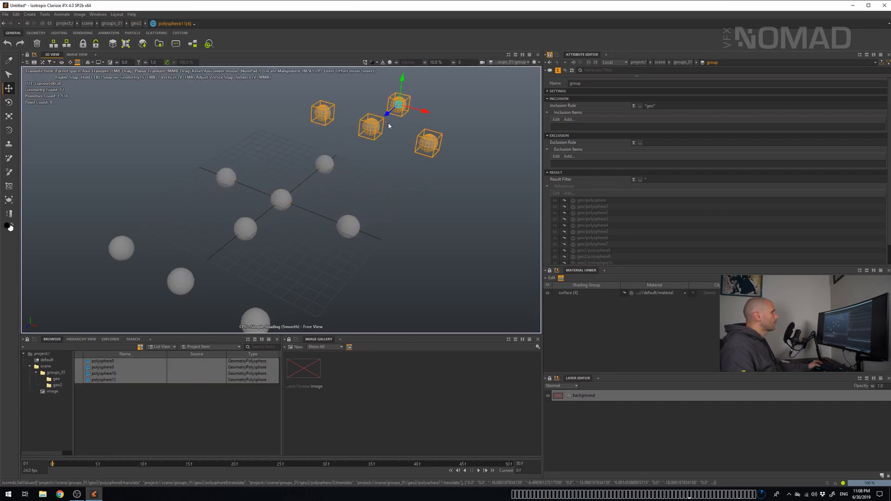
- Compare which spheres belong to geo, geo2 and groups_01 by highlighting each context's contents in the viewport
{"action": "double_click", "coordinate": [56, 379]}
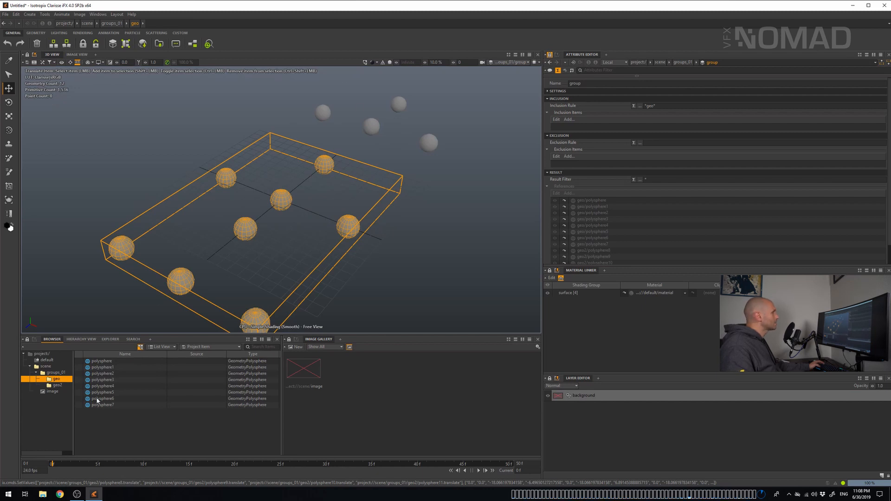
{"action": "double_click", "coordinate": [59, 385]}
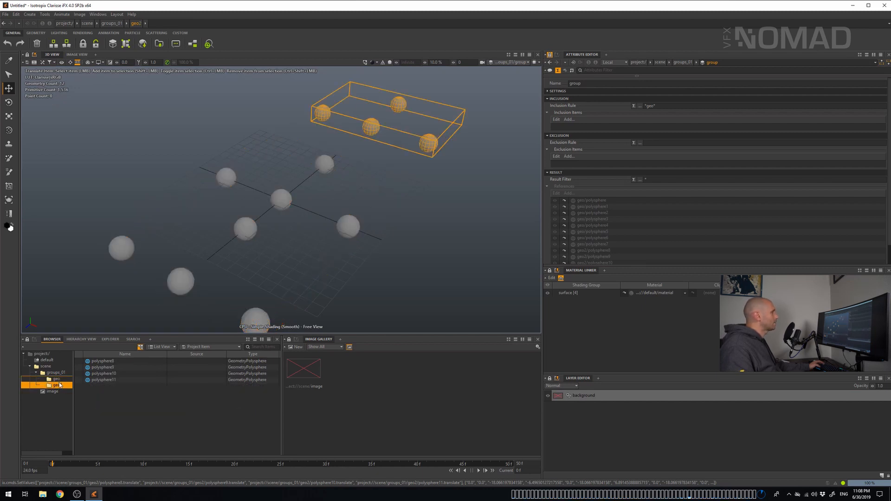
{"action": "double_click", "coordinate": [58, 379]}
{"action": "double_click", "coordinate": [56, 373]}
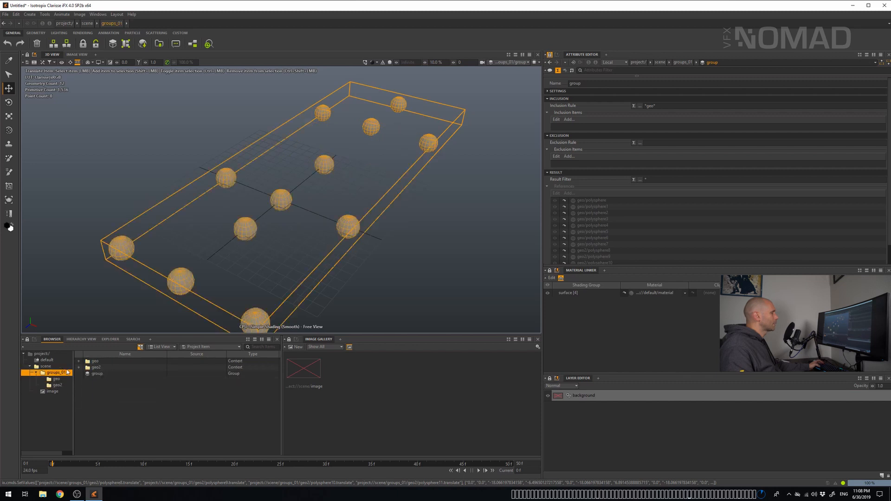
{"action": "left_click", "coordinate": [110, 367]}
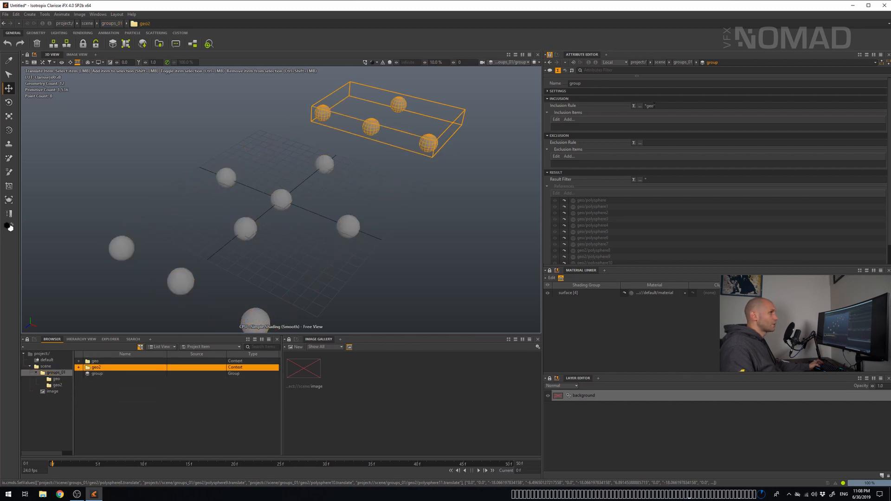
- Edit the group's inclusion rule to ./geo/* so it is limited to the geo context
{"action": "left_click", "coordinate": [720, 108]}
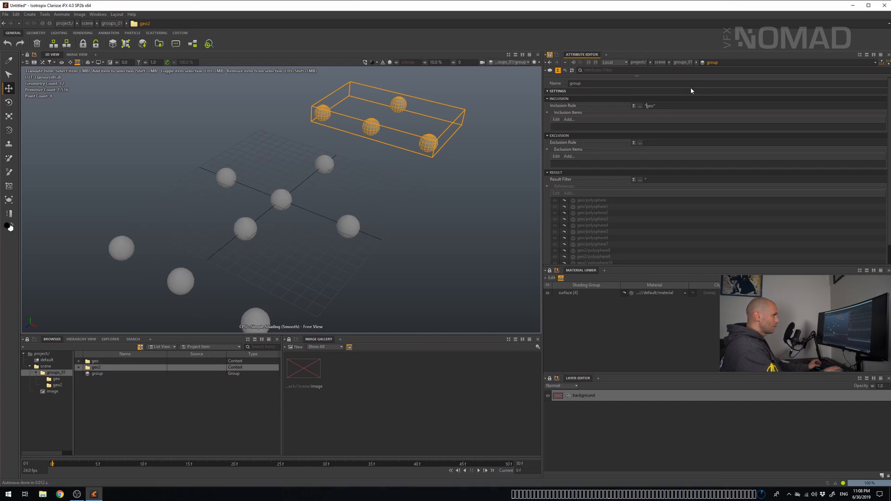
{"action": "type", "text": "./"}
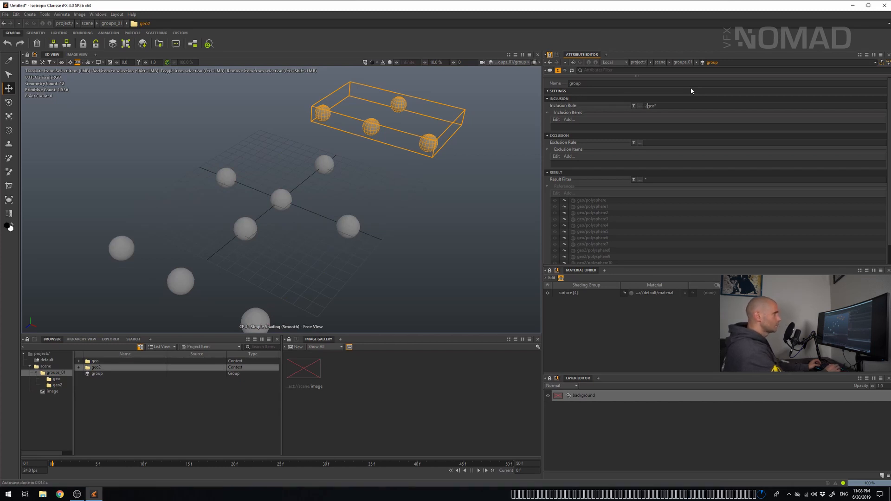
{"action": "key", "text": "Right"}
{"action": "key", "text": "Right"}
{"action": "key", "text": "Right"}
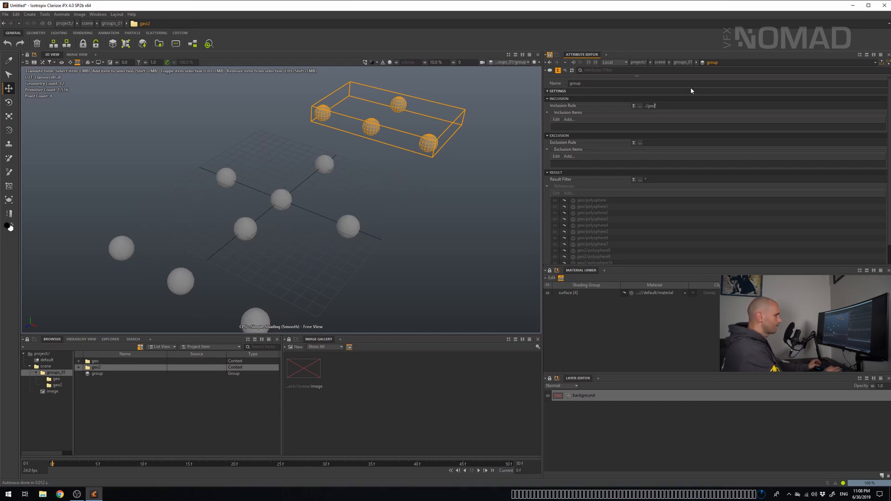
{"action": "type", "text": "/"}
{"action": "key", "text": "Return"}
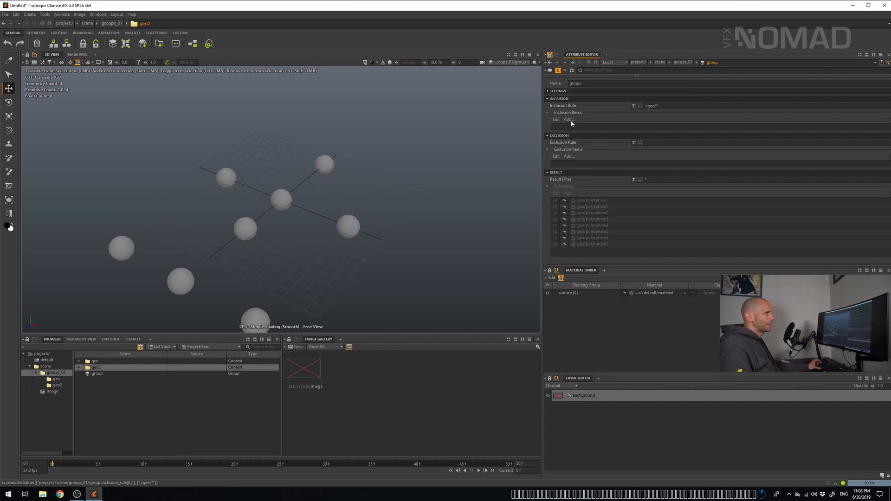
{"action": "left_click_drag", "start_coordinate": [660, 106], "coordinate": [588, 101]}
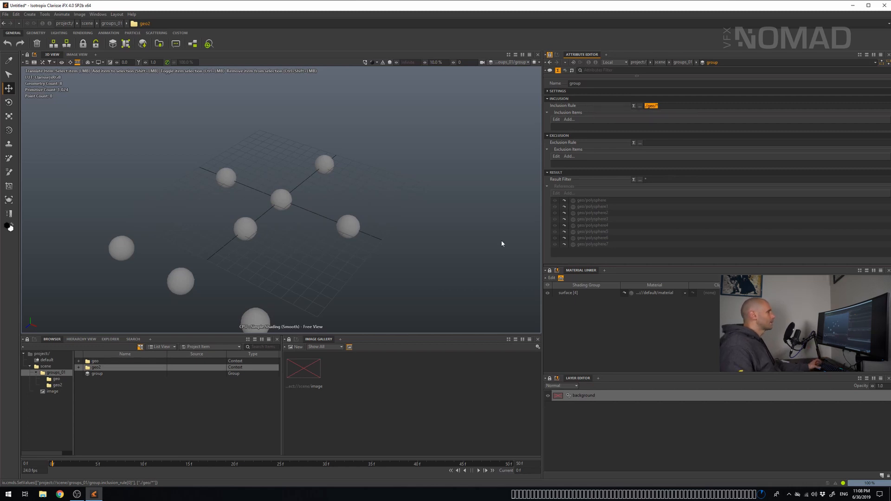
{"action": "left_click", "coordinate": [662, 107]}
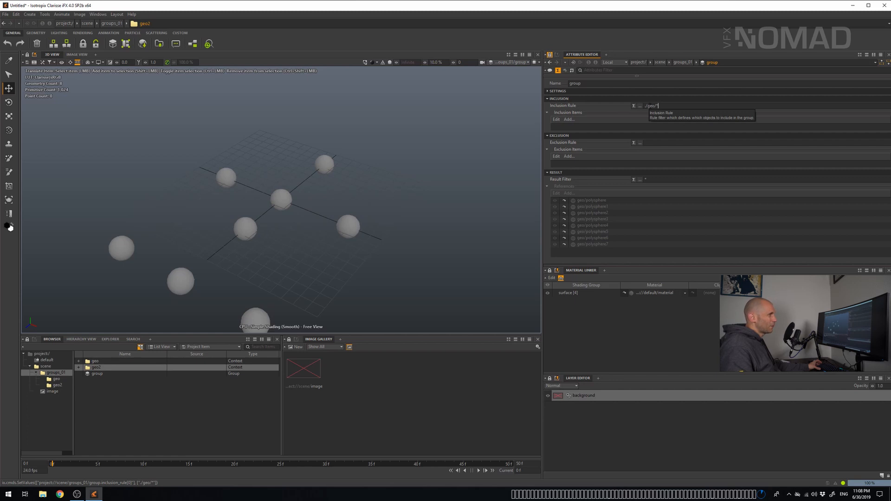
{"action": "double_click", "coordinate": [652, 105]}
{"action": "left_click", "coordinate": [656, 106]}
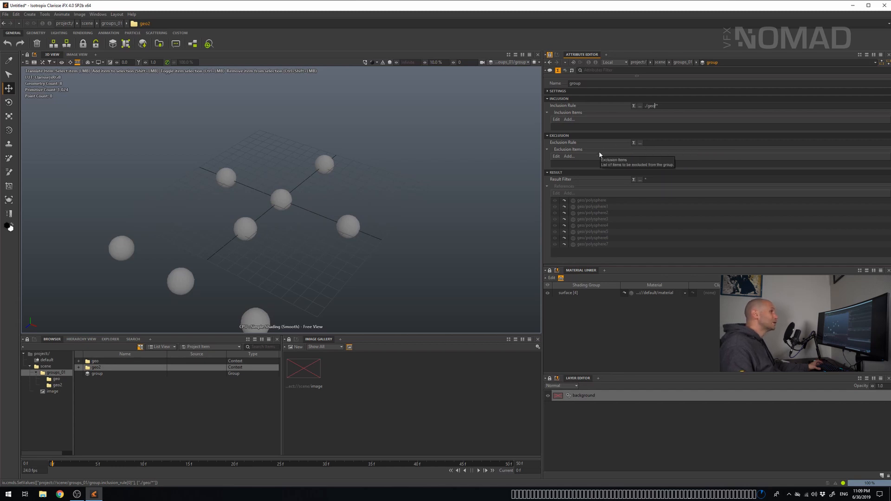
{"action": "left_click", "coordinate": [662, 106]}
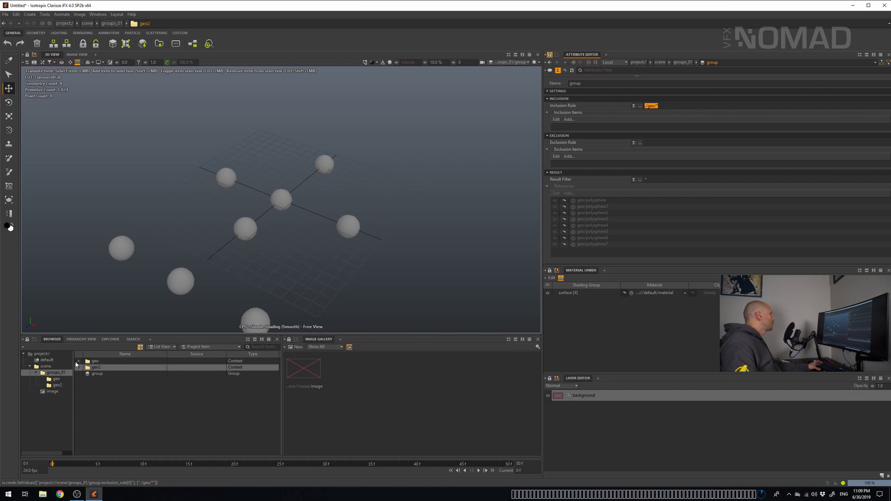
- Create a polygrid in the geo context
{"action": "left_click", "coordinate": [56, 379]}
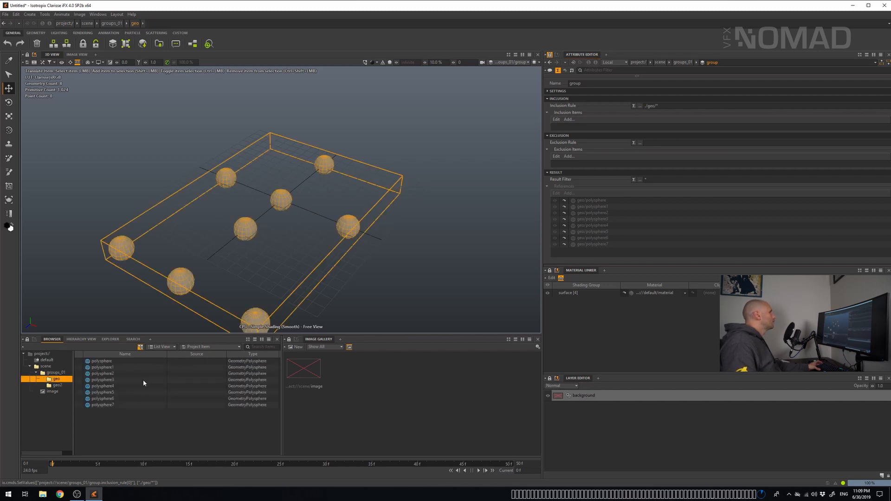
{"action": "right_click", "coordinate": [144, 414]}
{"action": "mouse_move", "coordinate": [214, 325]}
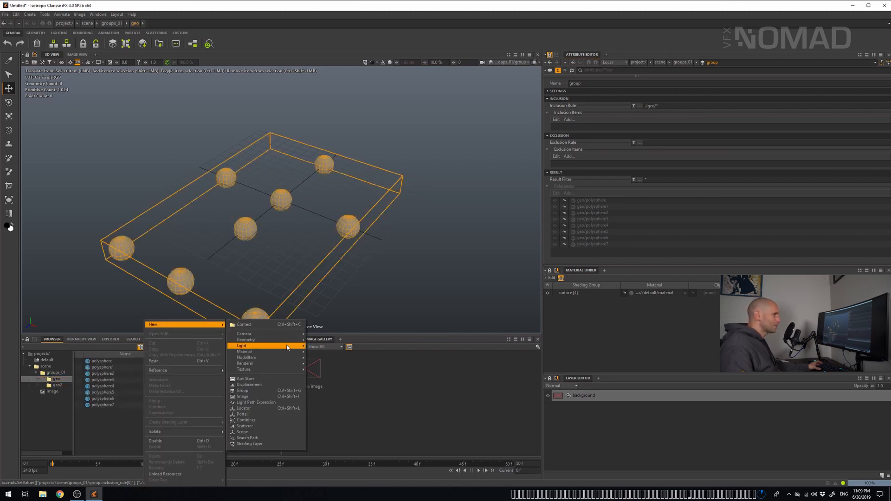
{"action": "mouse_move", "coordinate": [287, 347]}
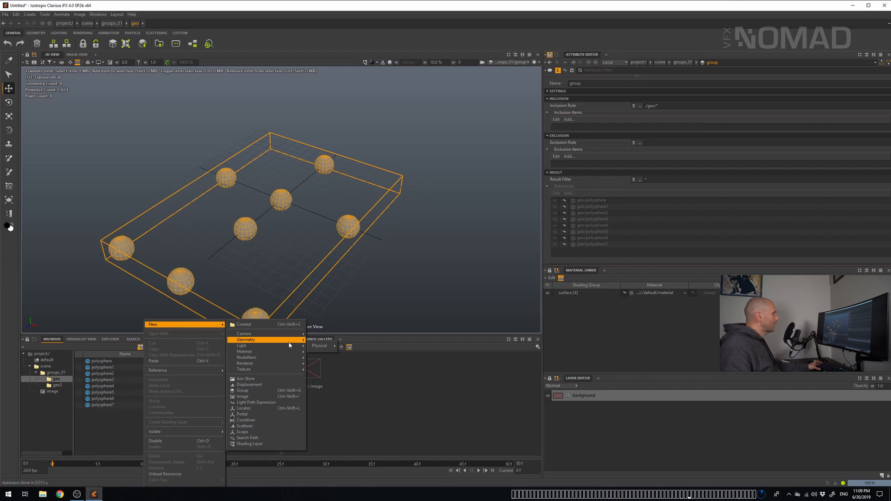
{"action": "left_click", "coordinate": [340, 422]}
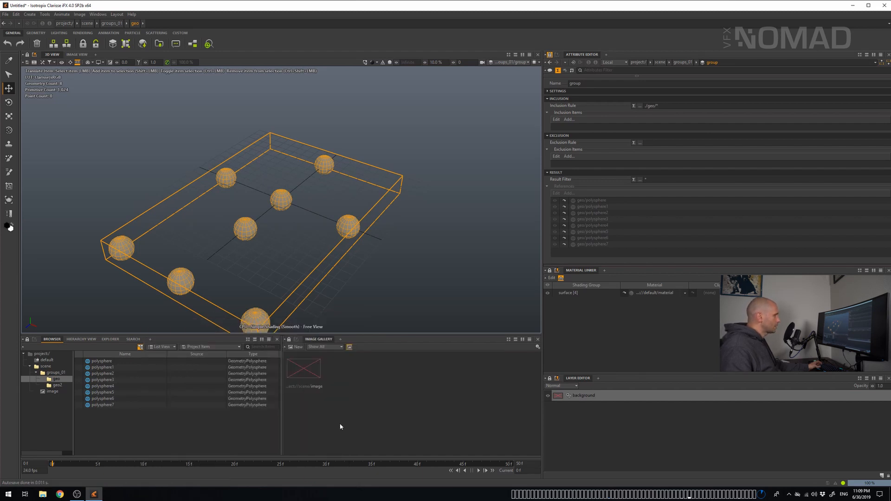
- Duplicate the polygrid in the geo context and place the two grids about 12 m apart along Z
{"action": "left_click_drag", "start_coordinate": [315, 256], "coordinate": [306, 303], "text": "alt"}
{"action": "key", "text": "ctrl+c"}
{"action": "key", "text": "ctrl+v"}
- Duplicate both polygrids, move the copies about 14 m along negative X, and select the geo context
{"action": "left_click", "coordinate": [129, 412], "text": "ctrl"}
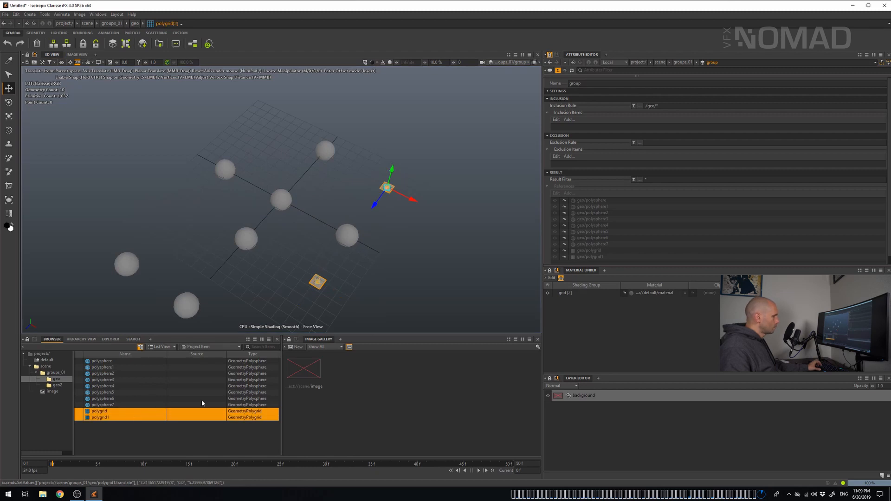
{"action": "key", "text": "ctrl+c"}
{"action": "key", "text": "ctrl+v"}
{"action": "left_click_drag", "start_coordinate": [412, 201], "coordinate": [297, 144]}
{"action": "left_click_drag", "start_coordinate": [329, 232], "coordinate": [327, 192], "text": "alt"}
{"action": "mouse_move", "coordinate": [414, 246]}
{"action": "left_mouse_down", "text": "alt"}
{"action": "mouse_move", "coordinate": [415, 238]}
{"action": "mouse_move", "coordinate": [401, 240]}
{"action": "left_mouse_up", "text": "alt"}
{"action": "left_click", "coordinate": [414, 238]}
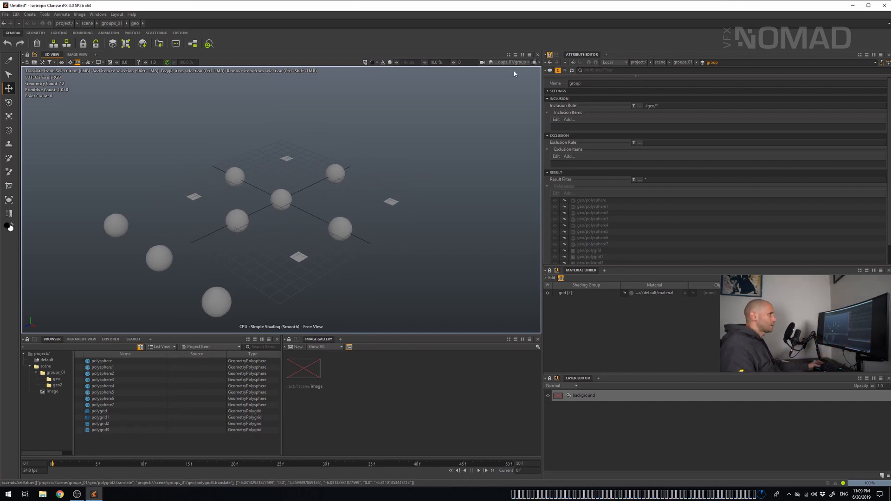
{"action": "left_click", "coordinate": [62, 381]}
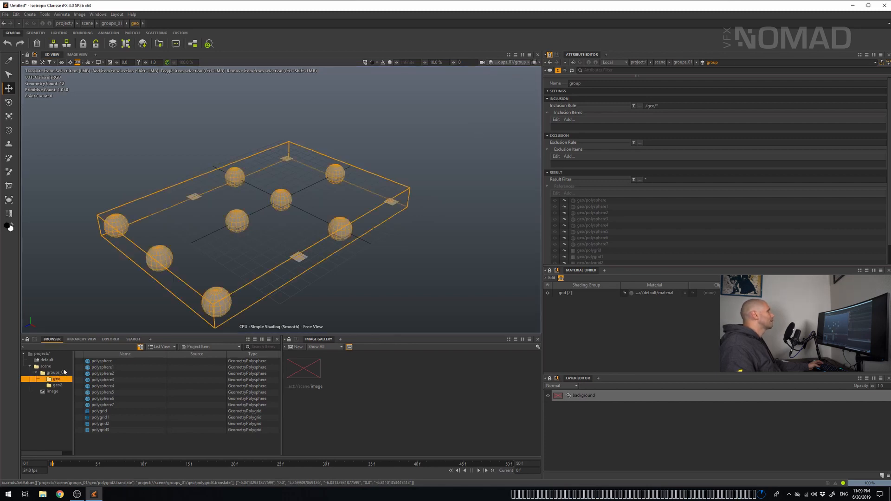
- Set the group's exclusion rule to *polygrid*, then limit it to the geo context as ./geo/*polygrid*
{"action": "left_click", "coordinate": [53, 373]}
{"action": "left_click", "coordinate": [98, 374]}
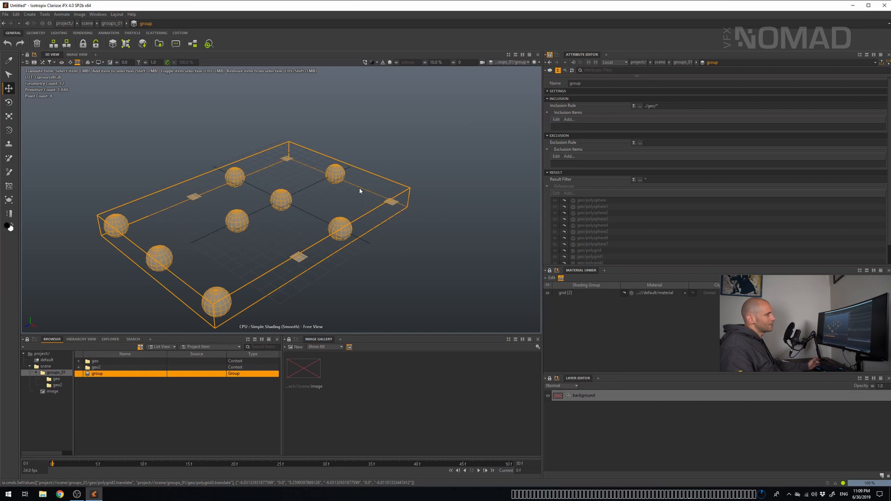
{"action": "left_click", "coordinate": [669, 142]}
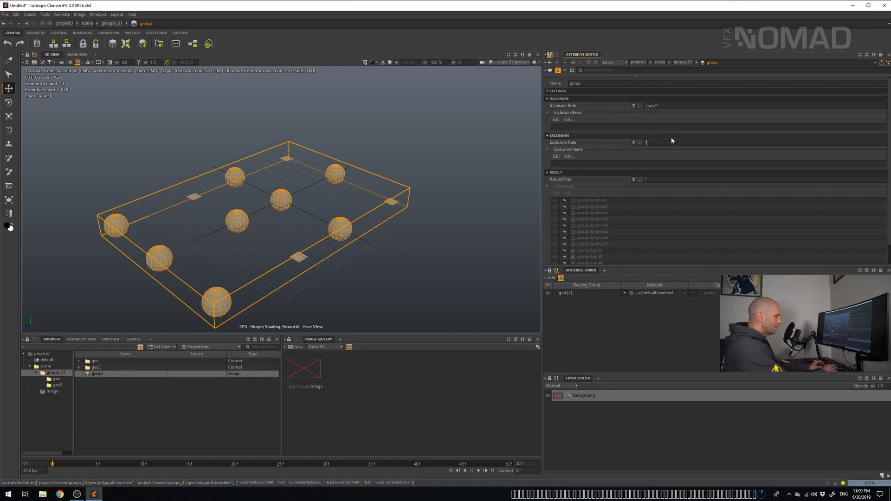
{"action": "type", "text": "*polu"}
{"action": "key", "text": "BackSpace"}
{"action": "type", "text": "y"}
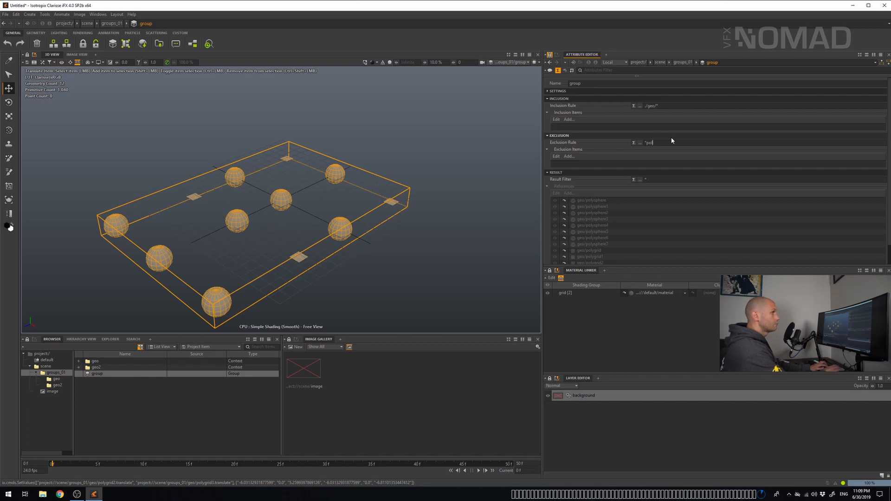
{"action": "type", "text": "gri"}
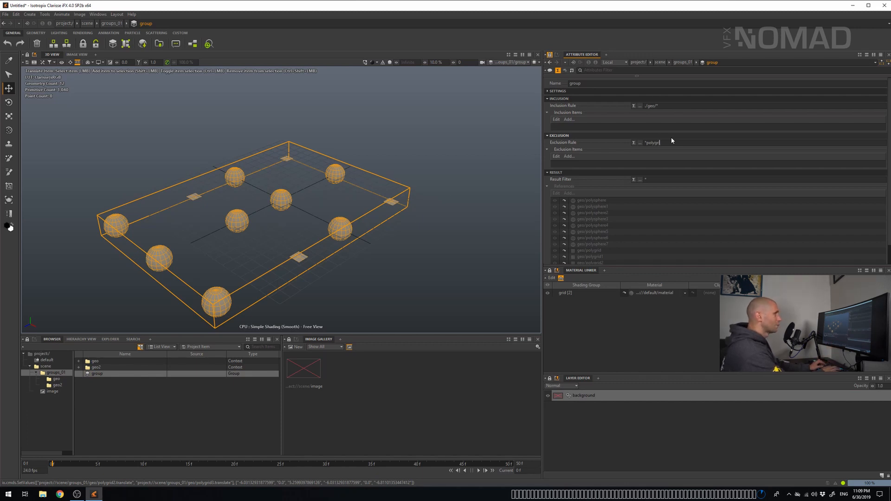
{"action": "type", "text": "d*"}
{"action": "key", "text": "Tab"}
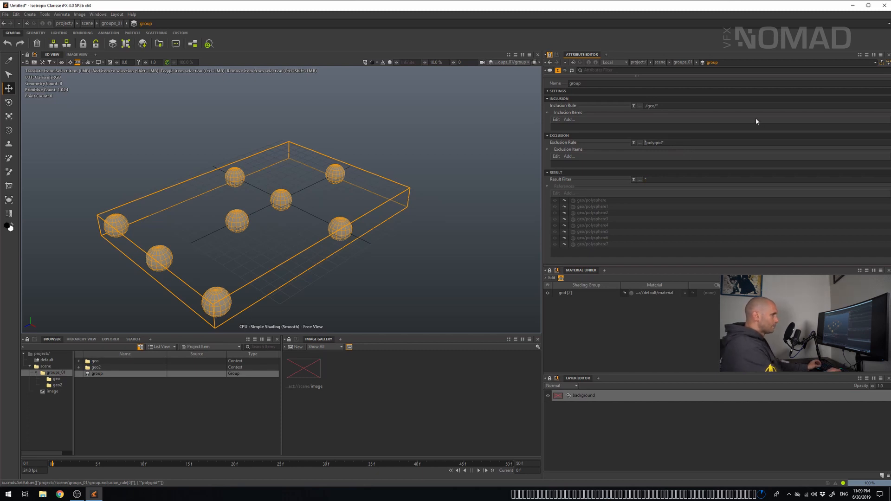
{"action": "type", "text": "./geo/"}
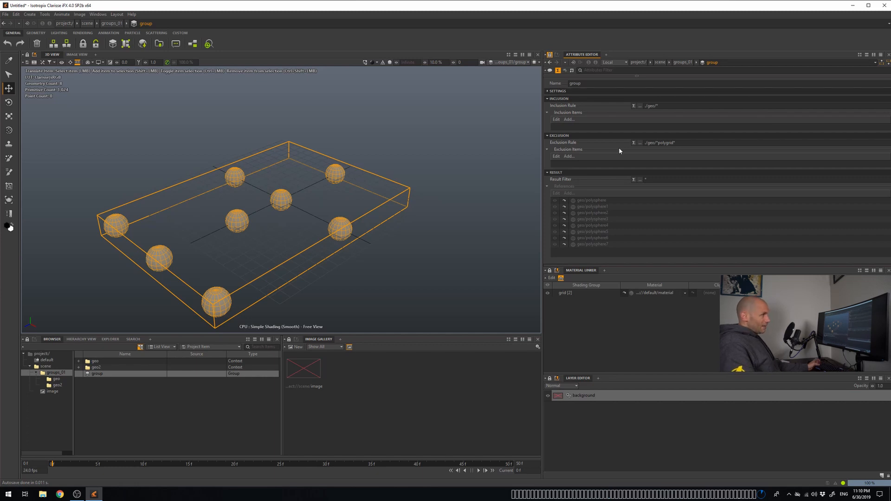
- Clear the group's exclusion rule
{"action": "left_click_drag", "start_coordinate": [694, 143], "coordinate": [622, 141]}
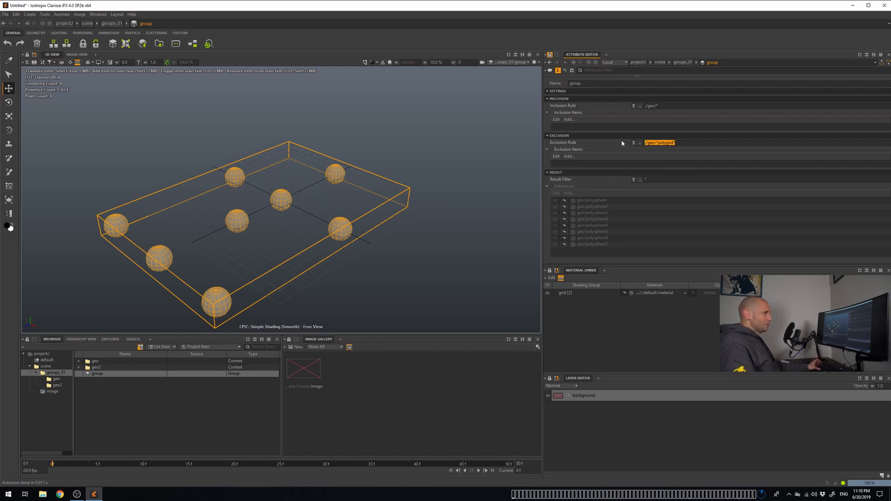
{"action": "key", "text": "BackSpace"}
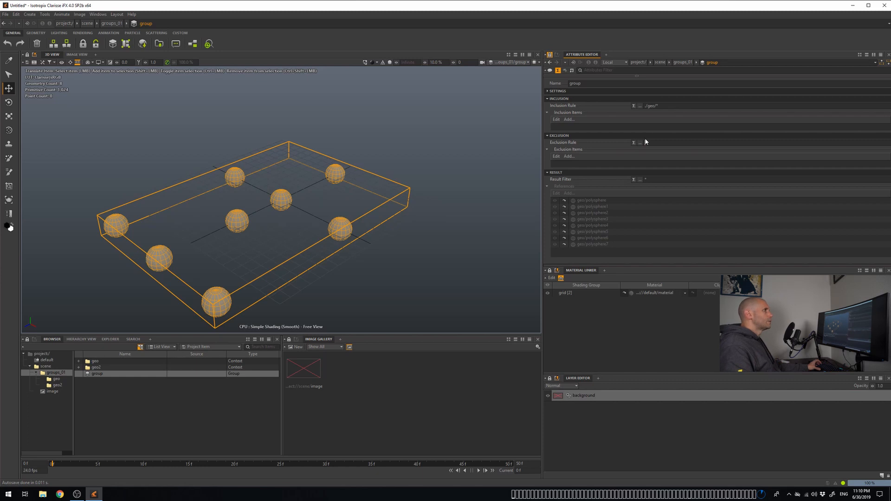
{"action": "left_click", "coordinate": [664, 107]}
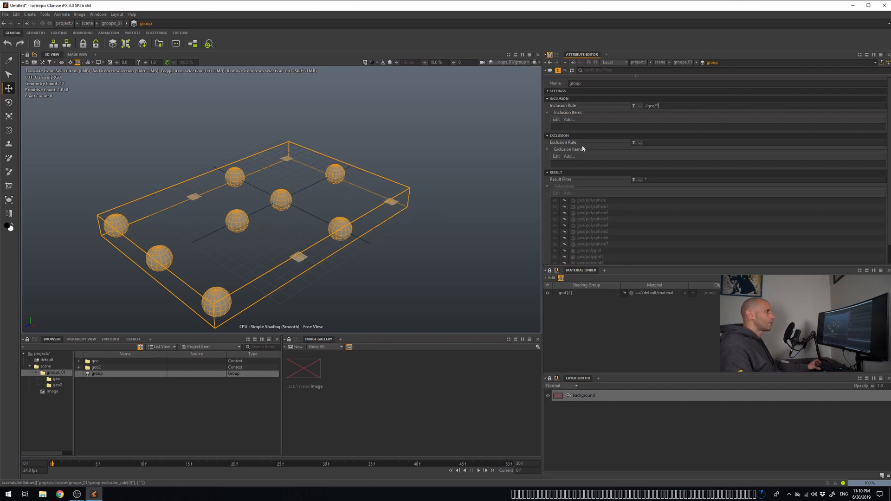
- Use the item chooser to add polygrid, polygrid1, polygrid2 and polygrid3 from the geo context to the group's exclusion items
{"action": "left_click", "coordinate": [568, 157]}
{"action": "left_click", "coordinate": [377, 215]}
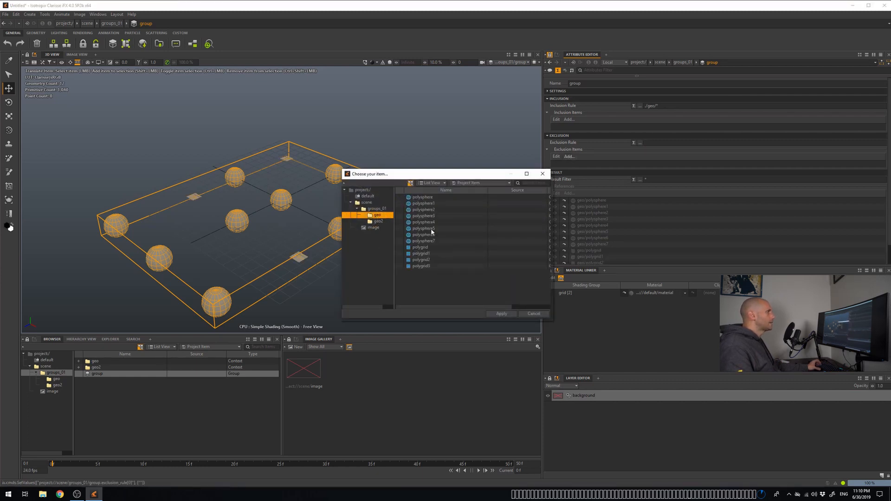
{"action": "left_click", "coordinate": [428, 249]}
{"action": "left_click_drag", "start_coordinate": [428, 249], "coordinate": [429, 266]}
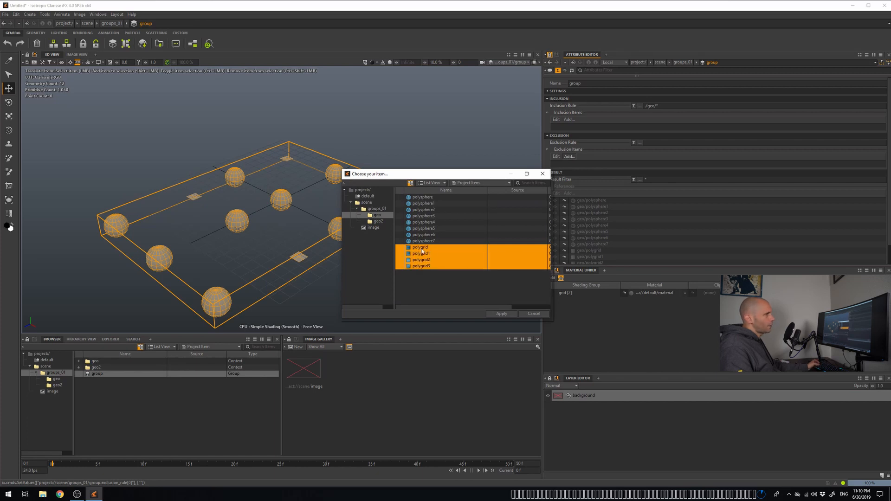
{"action": "left_click", "coordinate": [504, 314]}
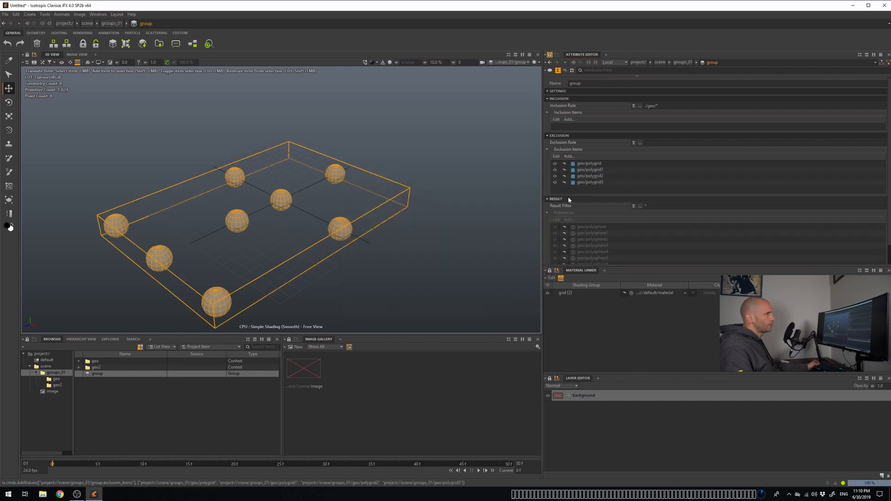
- Remove all four polygrids from the group's exclusion items
{"action": "scroll", "coordinate": [616, 212], "scroll_direction": "down", "scroll_amount": 1}
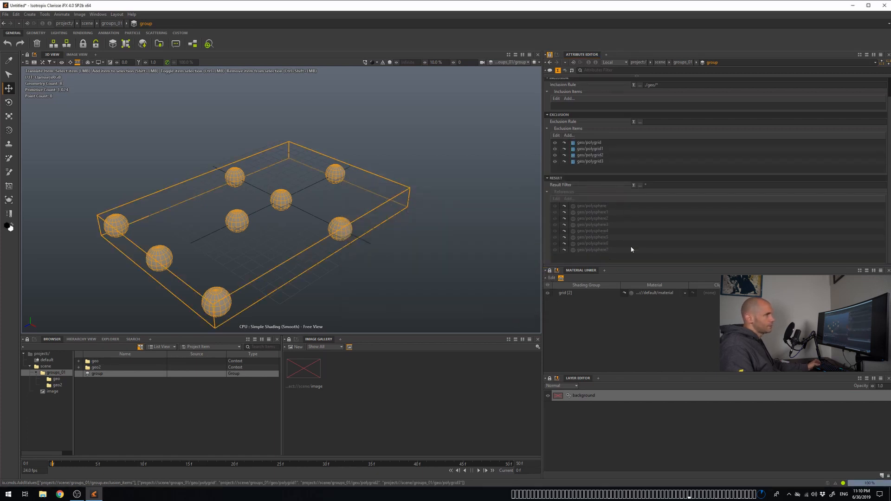
{"action": "left_click", "coordinate": [656, 185]}
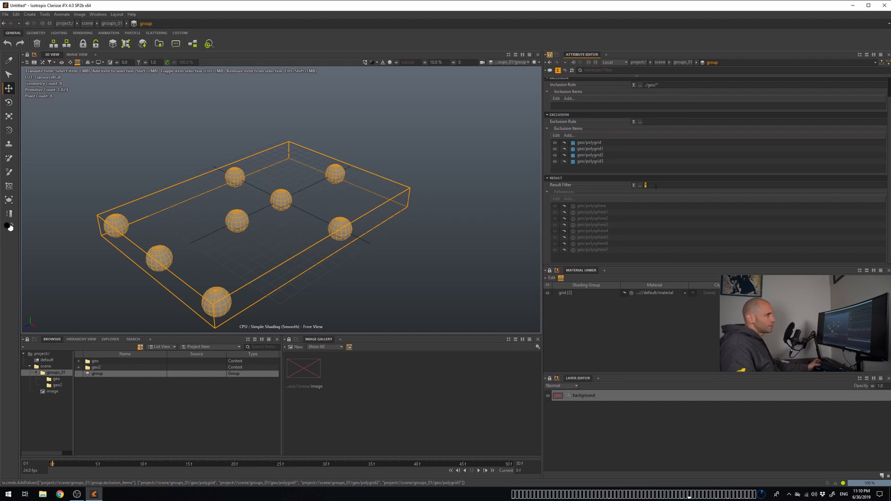
{"action": "left_click", "coordinate": [596, 213]}
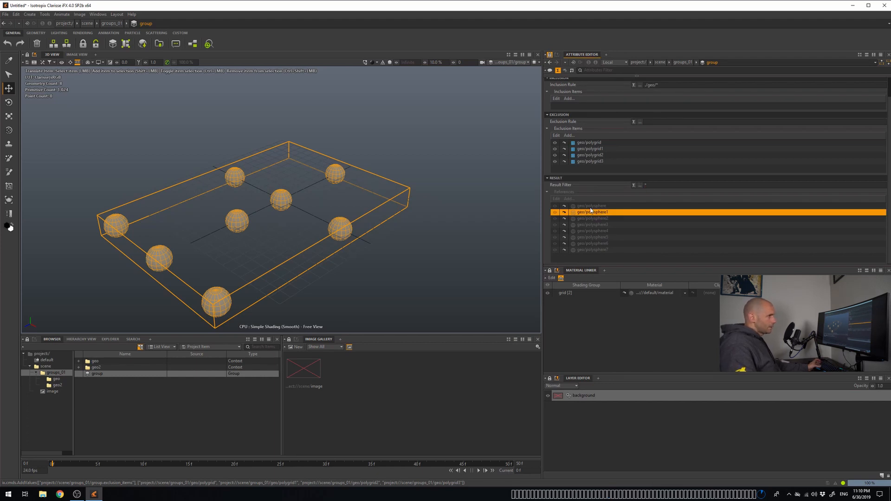
{"action": "left_click", "coordinate": [597, 143]}
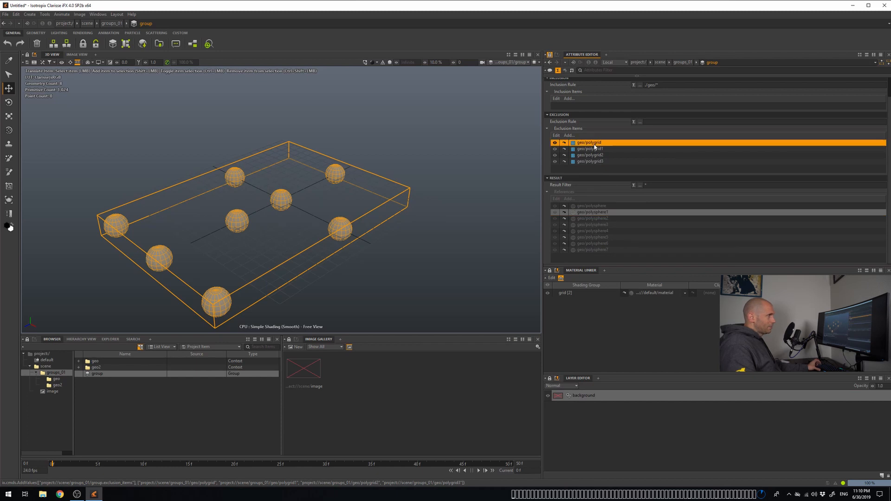
{"action": "left_click", "coordinate": [598, 162], "text": "shift"}
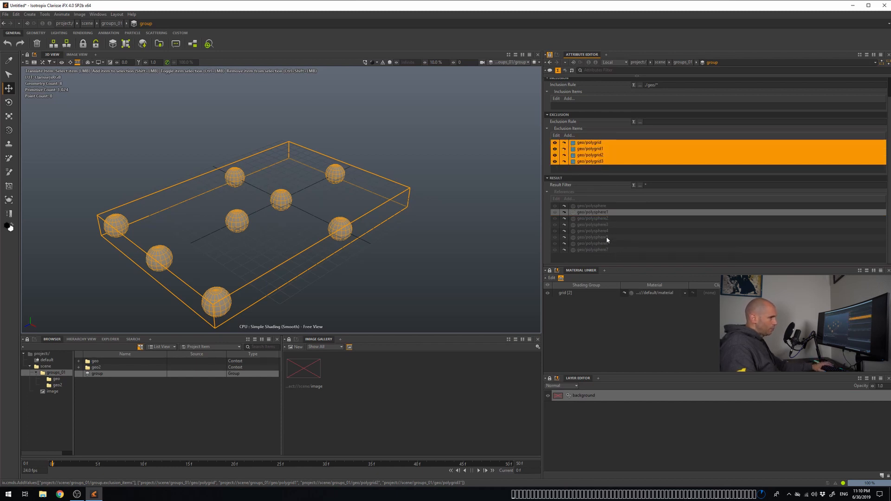
{"action": "key", "text": "Delete"}
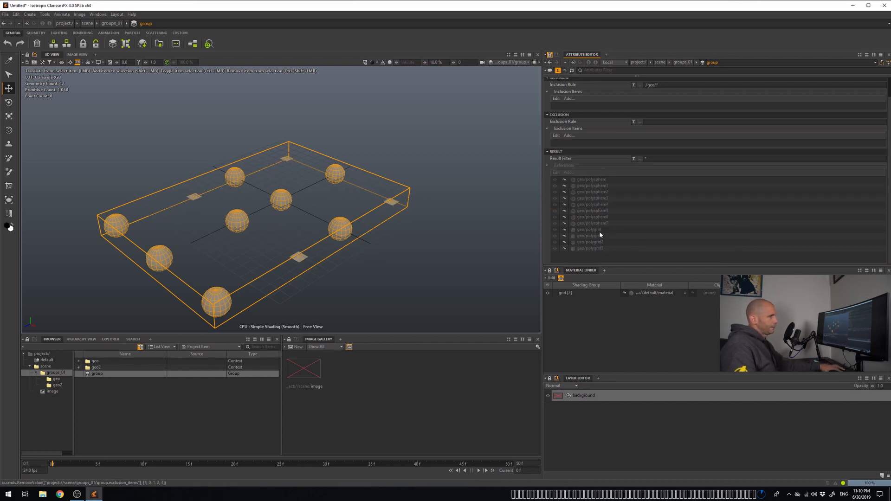
- Keep the group's attributes locked in view and add the geo context's four polygrids to its exclusion items straight from the browser
{"action": "left_click", "coordinate": [550, 56]}
{"action": "left_click", "coordinate": [550, 55]}
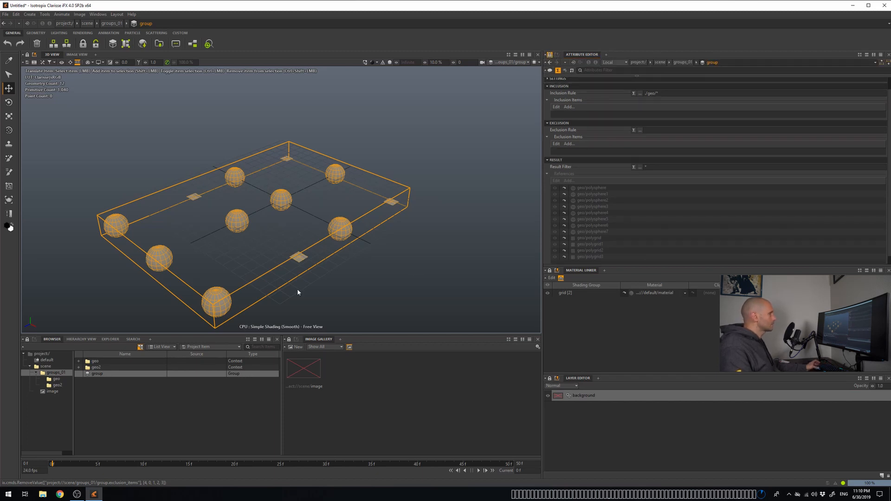
{"action": "left_click", "coordinate": [57, 380]}
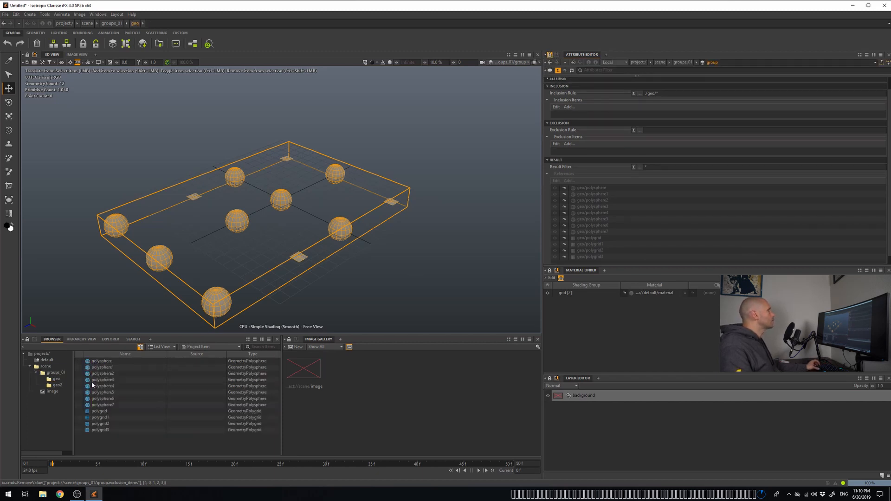
{"action": "left_click", "coordinate": [112, 411]}
{"action": "left_click", "coordinate": [113, 431], "text": "shift"}
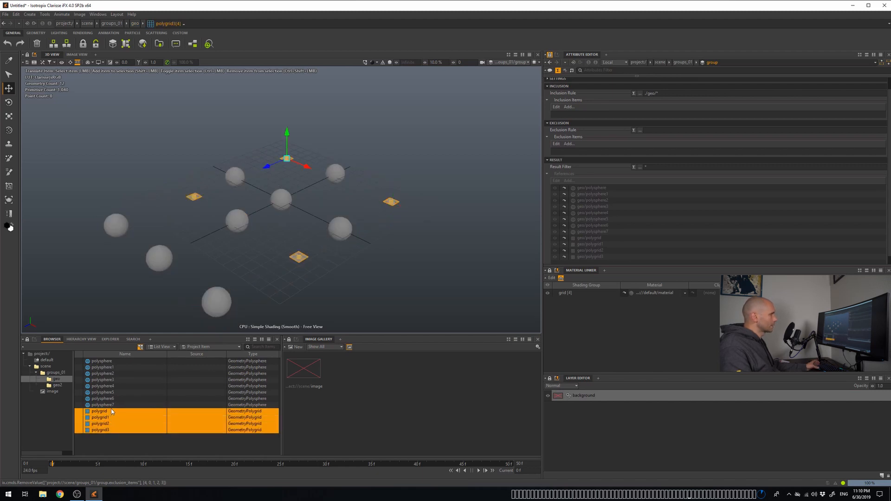
{"action": "left_click_drag", "start_coordinate": [112, 411], "coordinate": [611, 152]}
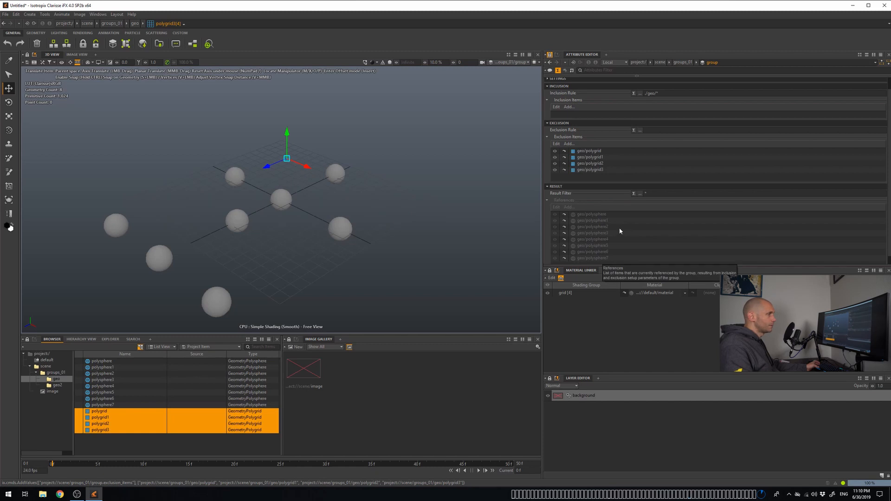
- Reselect the group in groups_01 and examine its inclusion rule, exclusion items and resulting geometry
{"action": "left_click", "coordinate": [503, 195]}
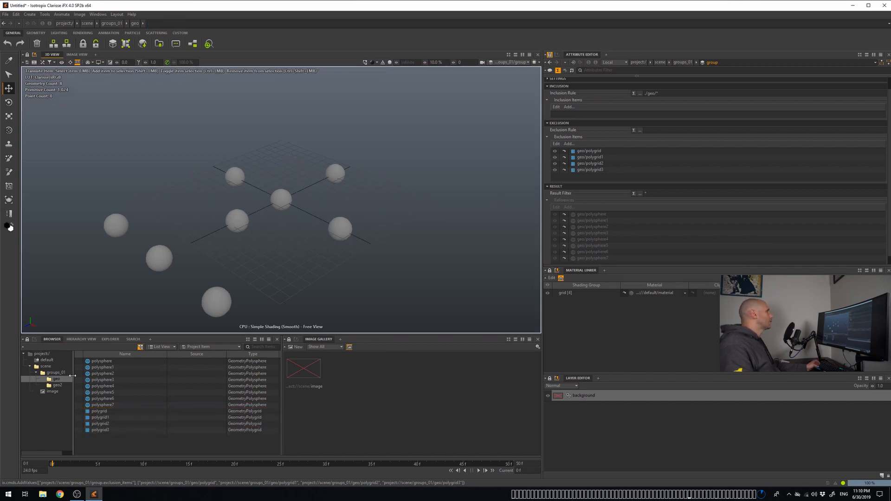
{"action": "left_click", "coordinate": [58, 373]}
{"action": "left_click", "coordinate": [116, 374]}
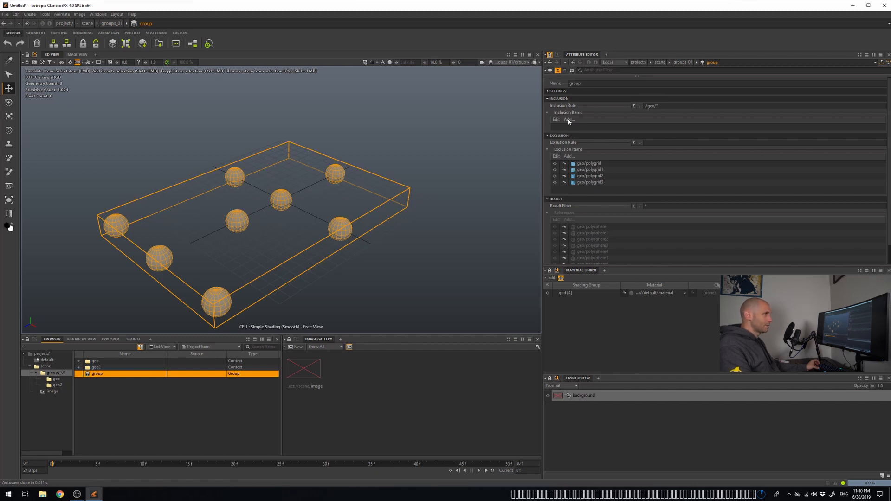
{"action": "left_click", "coordinate": [668, 105]}
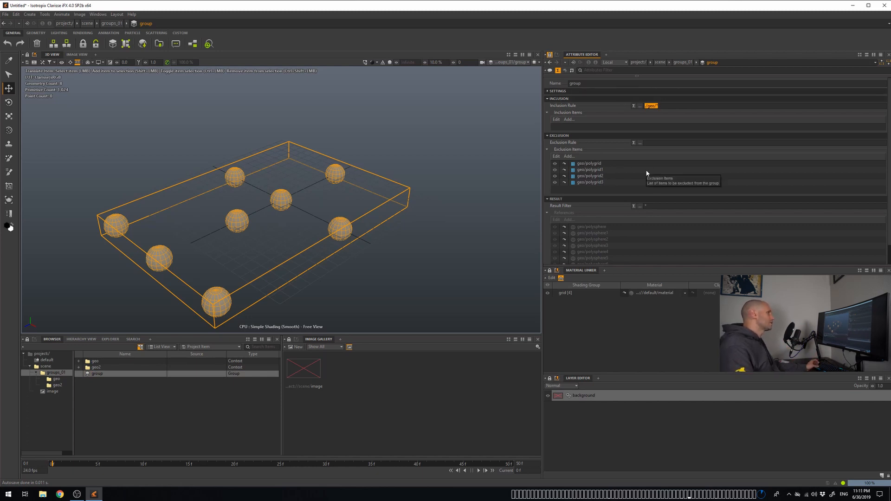
{"action": "left_click", "coordinate": [107, 380]}
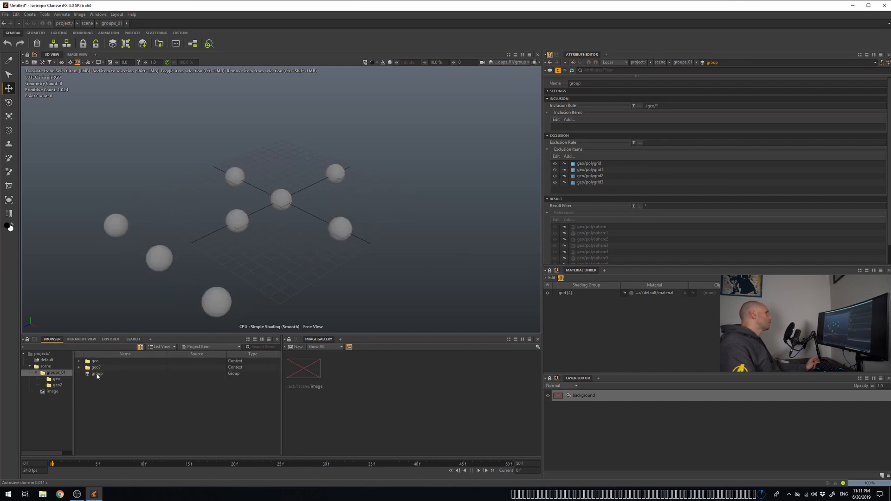
{"action": "left_click", "coordinate": [97, 374]}
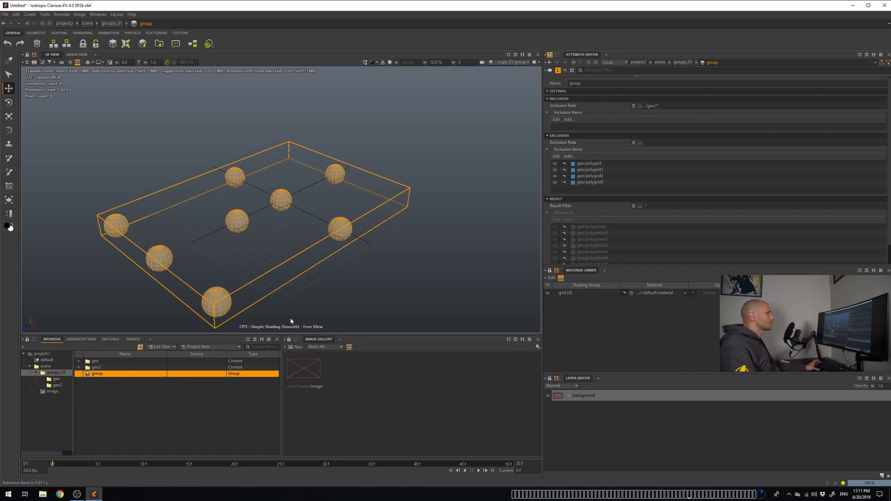
{"action": "left_click_drag", "start_coordinate": [103, 376], "coordinate": [569, 6]}
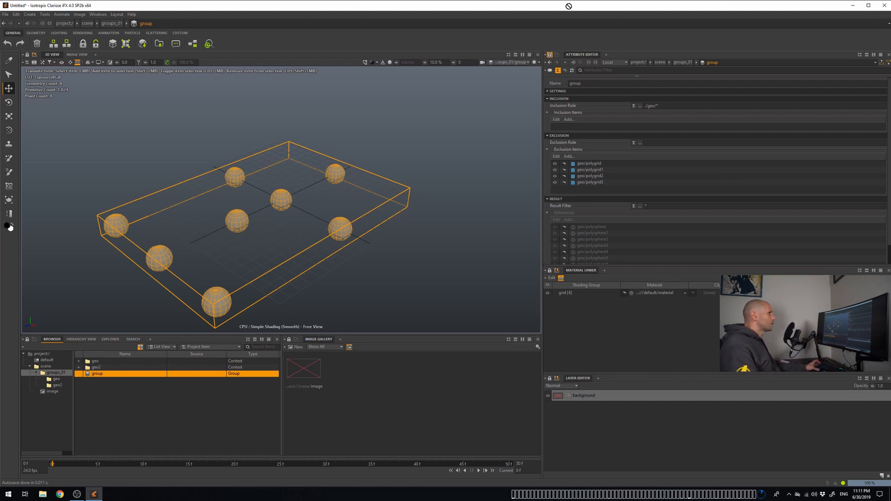
- Set the 3D view's display mode to Context and view the geo2 and geo contexts in turn
{"action": "left_click_drag", "start_coordinate": [505, 60], "coordinate": [506, 61]}
{"action": "left_click", "coordinate": [510, 62]}
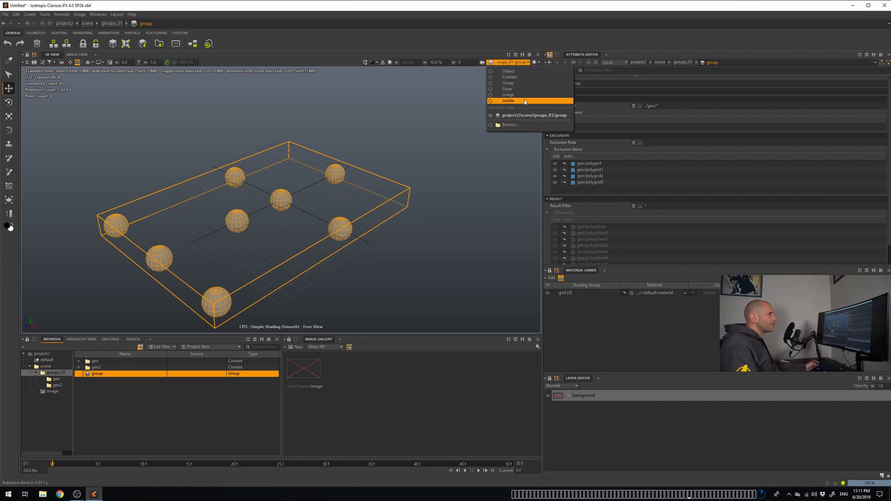
{"action": "left_click", "coordinate": [523, 77]}
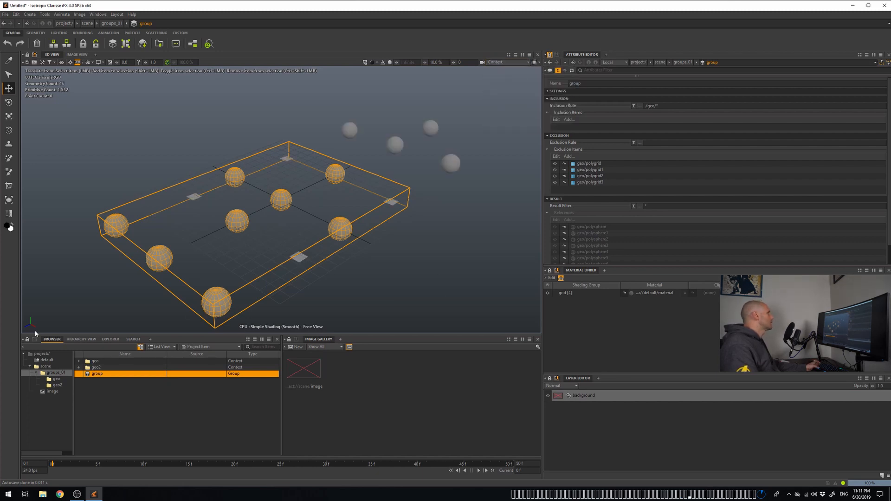
{"action": "left_click", "coordinate": [44, 366]}
{"action": "left_click", "coordinate": [53, 373]}
{"action": "left_click", "coordinate": [57, 385]}
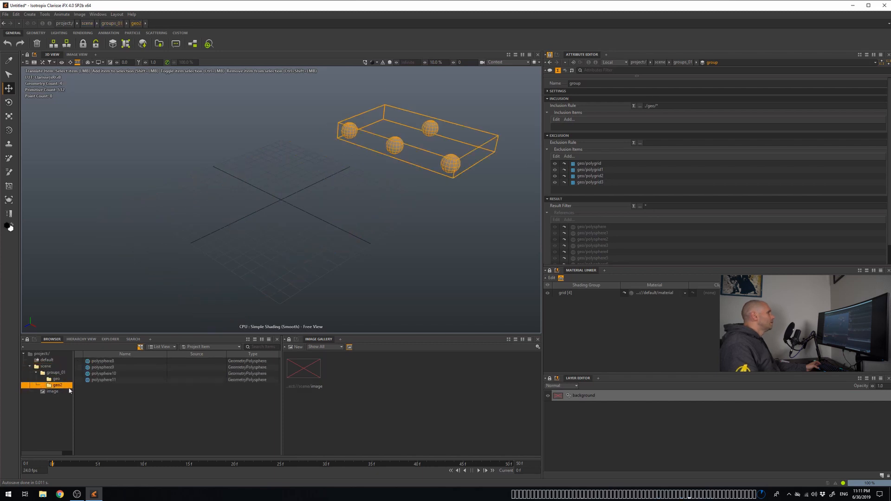
{"action": "left_click", "coordinate": [57, 380]}
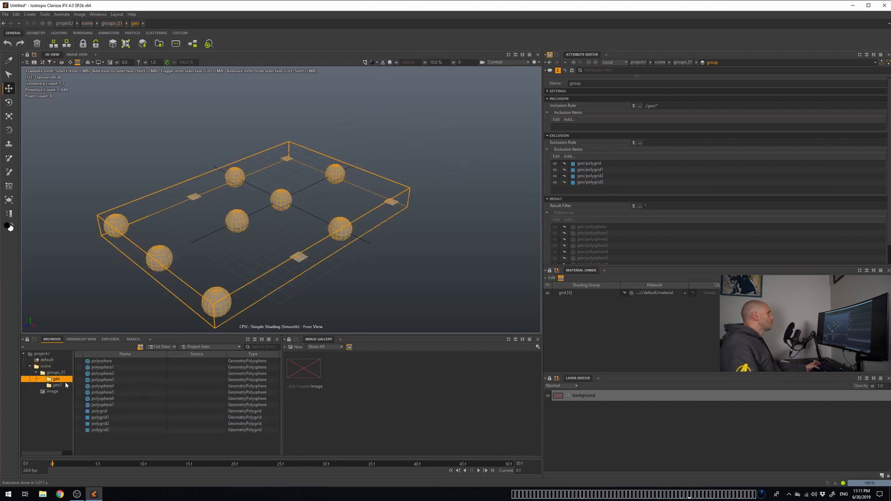
- Select the image's background layer, unlock the attribute editor and bring up the layer's visibility settings
{"action": "left_click", "coordinate": [765, 396]}
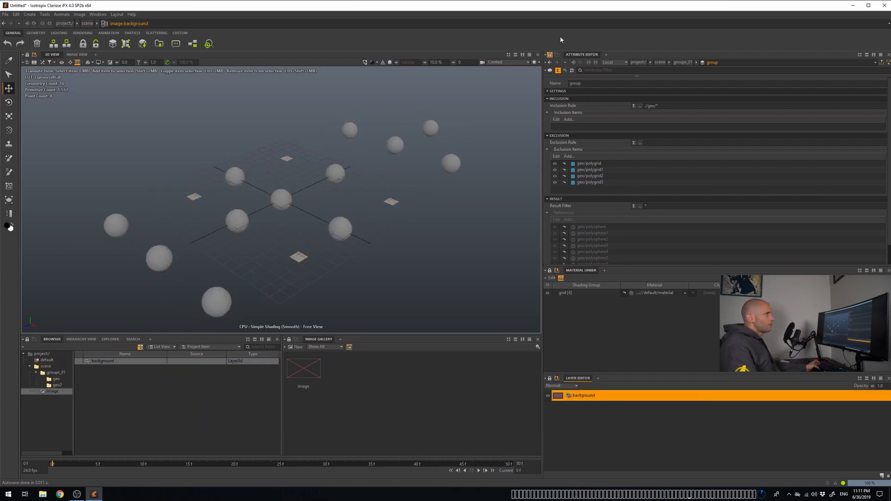
{"action": "left_click", "coordinate": [551, 55]}
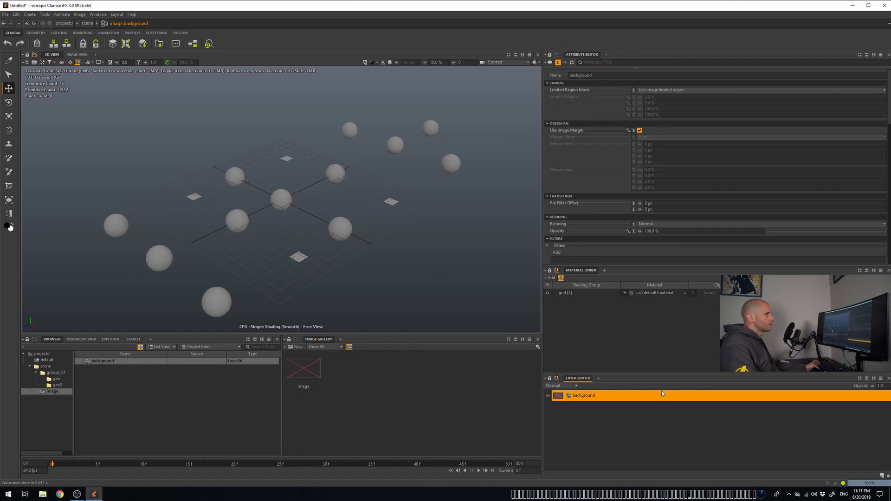
{"action": "scroll", "coordinate": [620, 167], "scroll_direction": "down", "scroll_amount": 10}
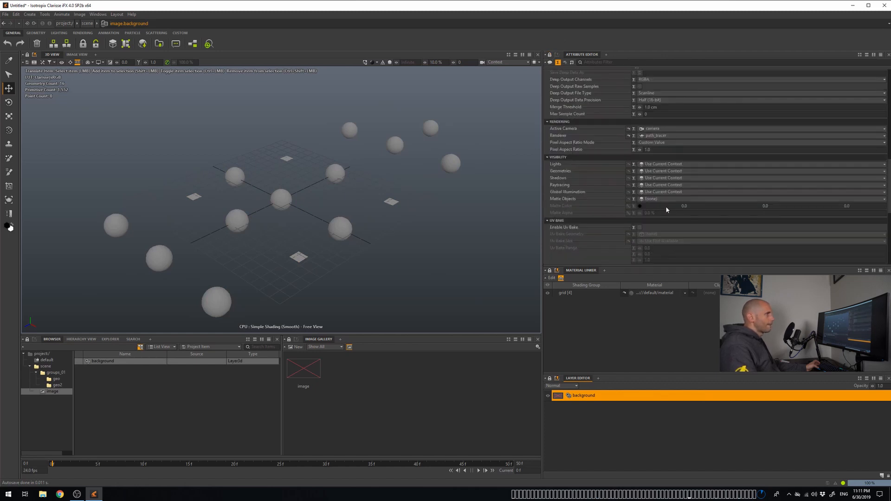